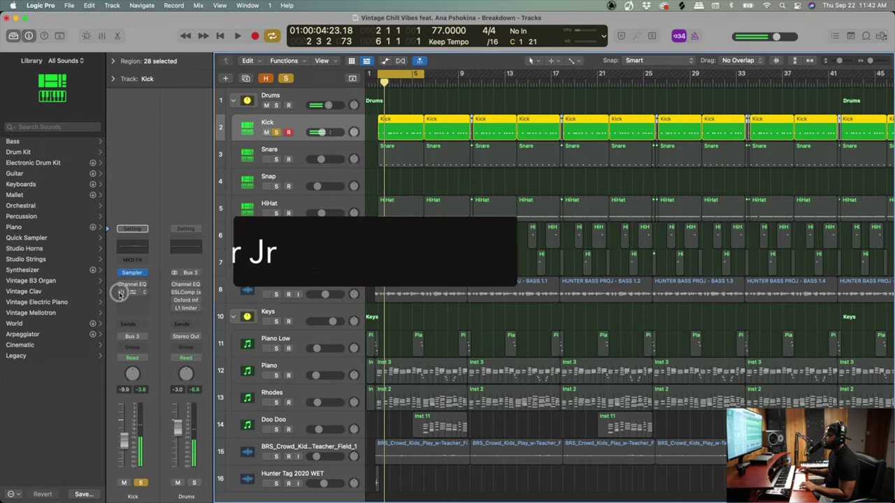
Open the Kick's Channel EQ and compare it bypassed versus active during playback, leaving it on.
{"action": "left_click", "coordinate": [125, 286]}
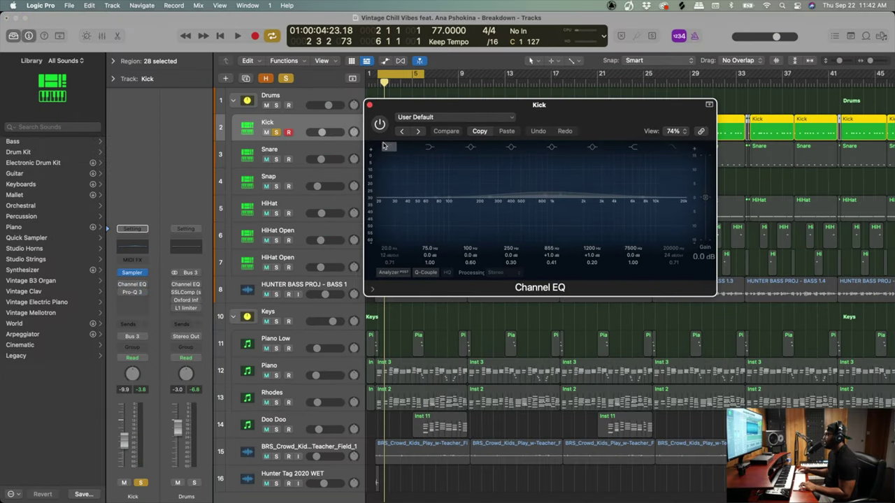
{"action": "left_click_drag", "start_coordinate": [496, 111], "coordinate": [468, 111]}
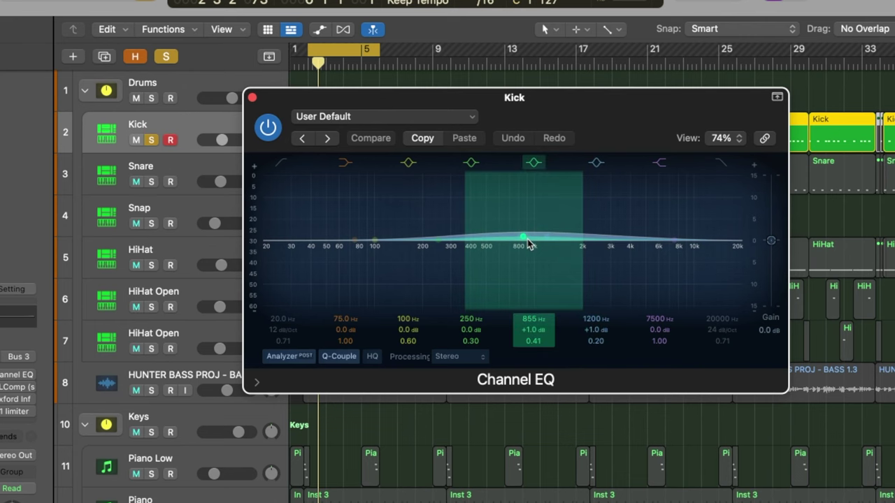
{"action": "left_click", "coordinate": [265, 130]}
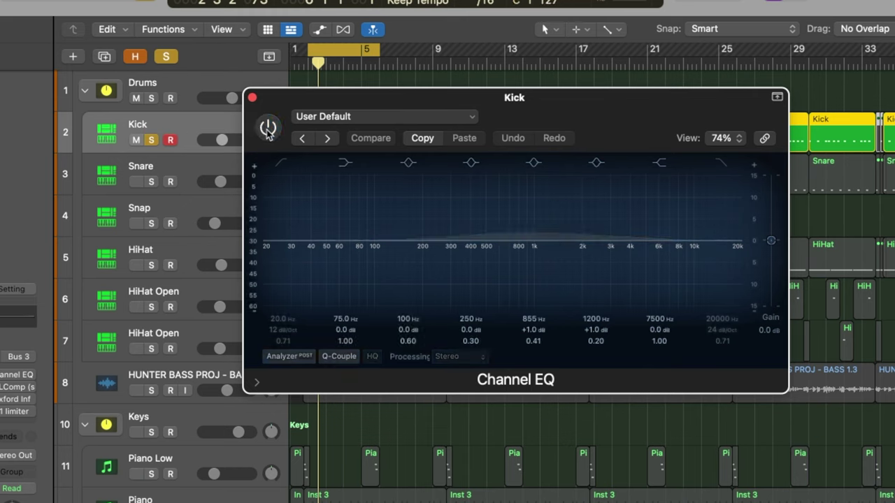
{"action": "key", "text": "space"}
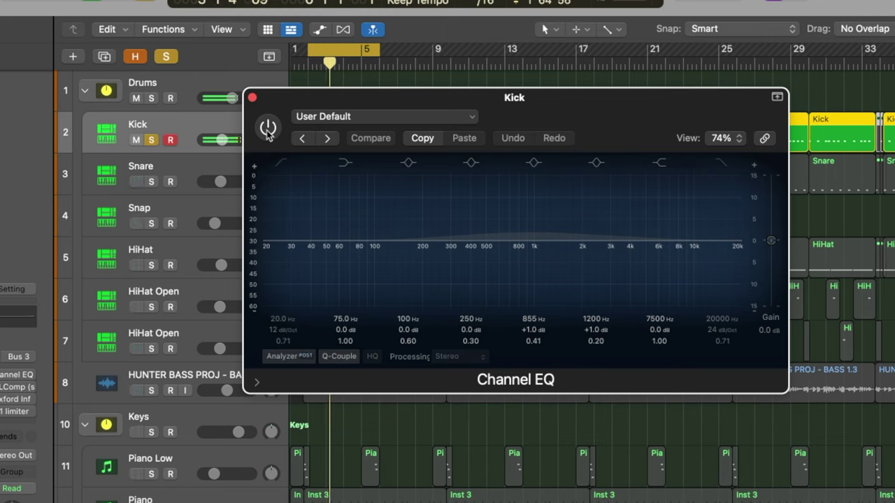
{"action": "left_click", "coordinate": [268, 129]}
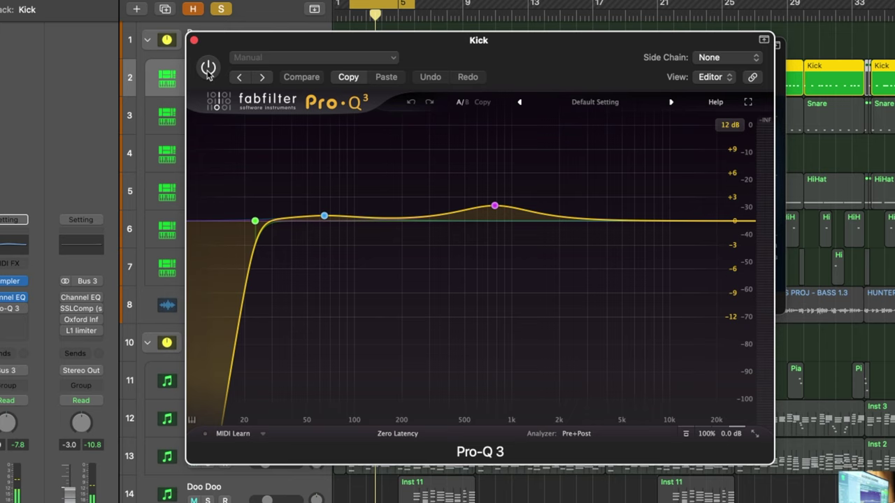
Switch the Kick's Pro-Q 3 on, off and on again while the song plays.
{"action": "left_click", "coordinate": [207, 71]}
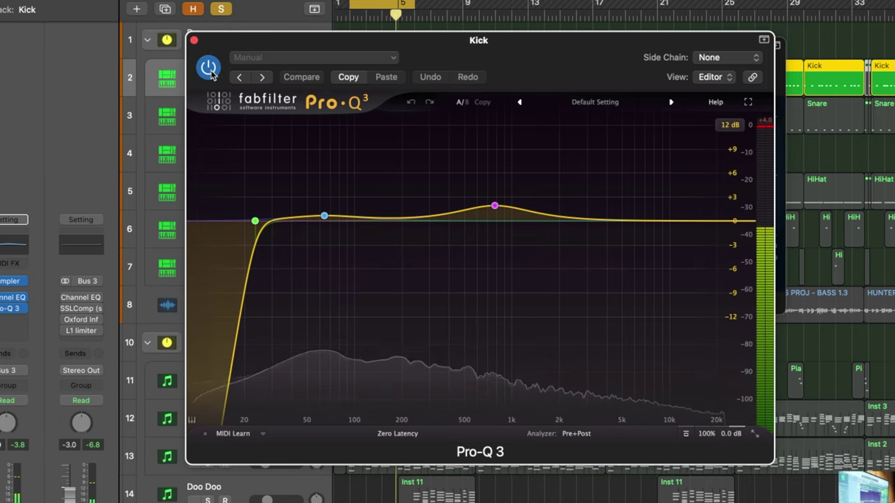
{"action": "left_click", "coordinate": [209, 69]}
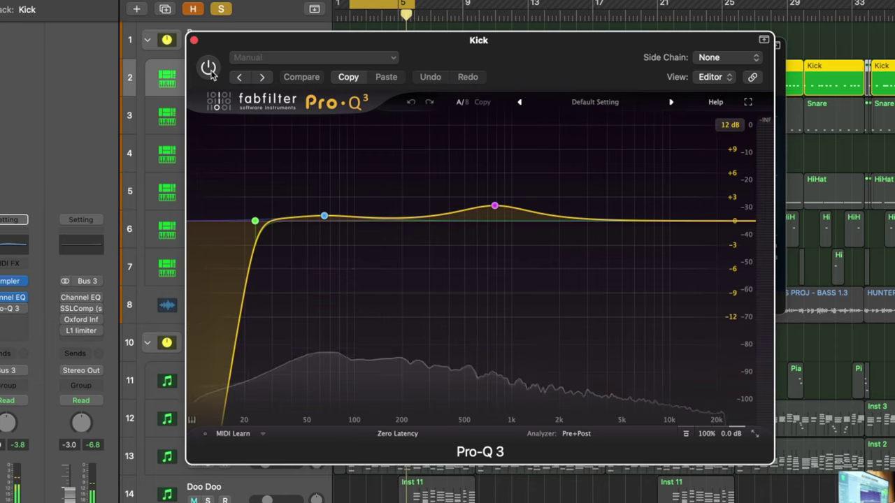
{"action": "left_click", "coordinate": [209, 69]}
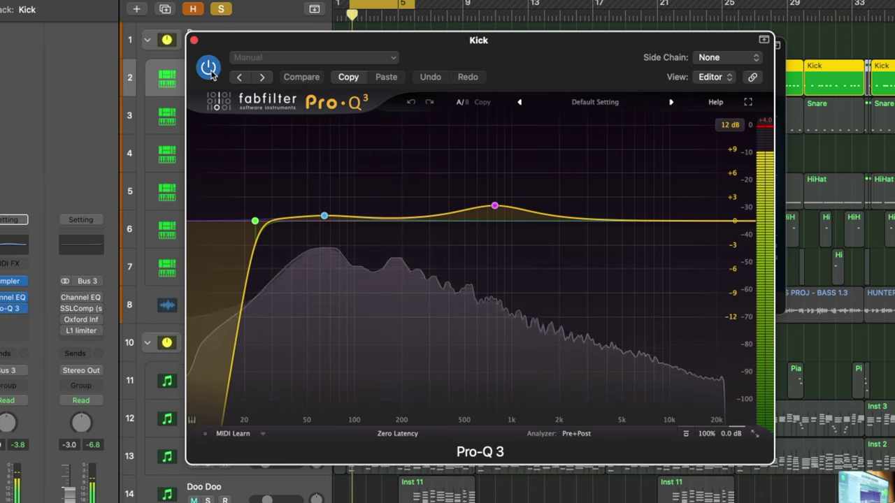
Stop playback, close the Kick's Pro-Q 3 window and select the Snare track.
{"action": "key", "text": "space"}
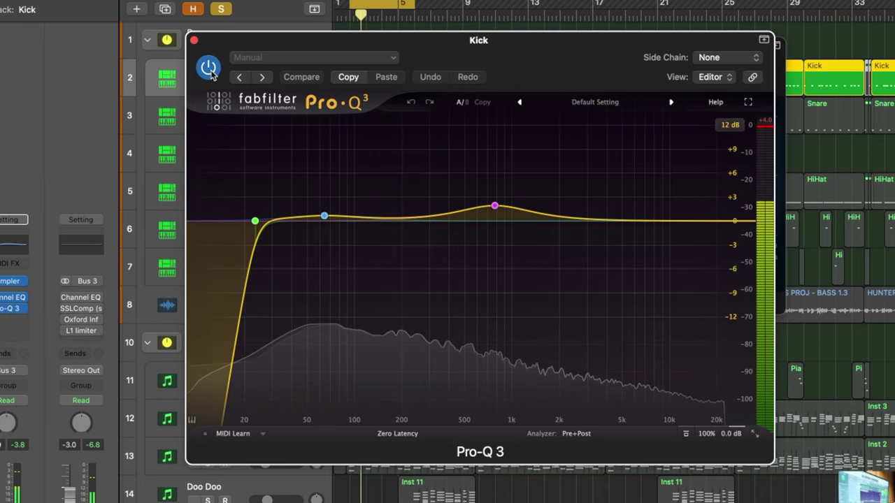
{"action": "key", "text": "super+w"}
{"action": "left_click", "coordinate": [276, 157]}
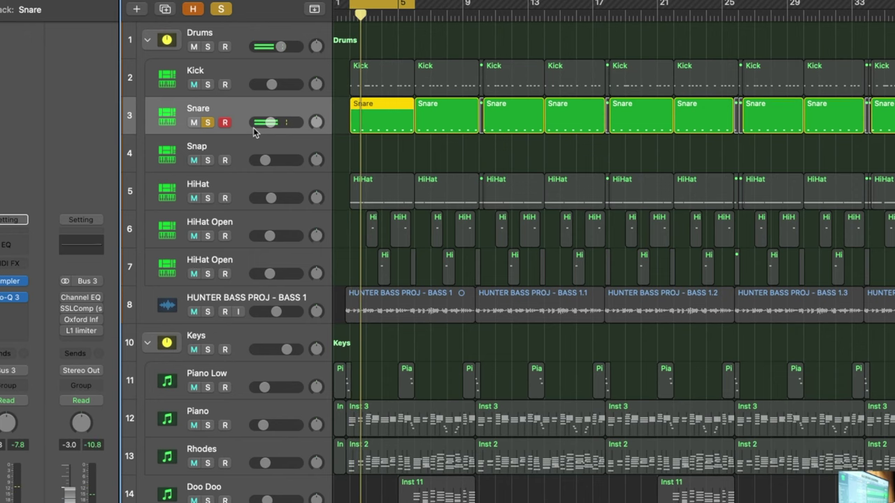
Open the Snare's Pro-Q 3 and listen to its 80.493 Hz low cut during playback.
{"action": "key", "text": "v"}
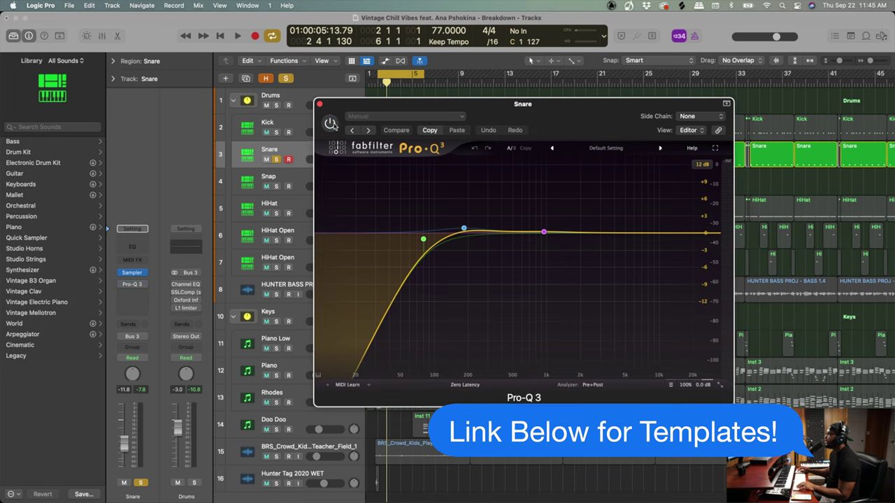
{"action": "key", "text": "space"}
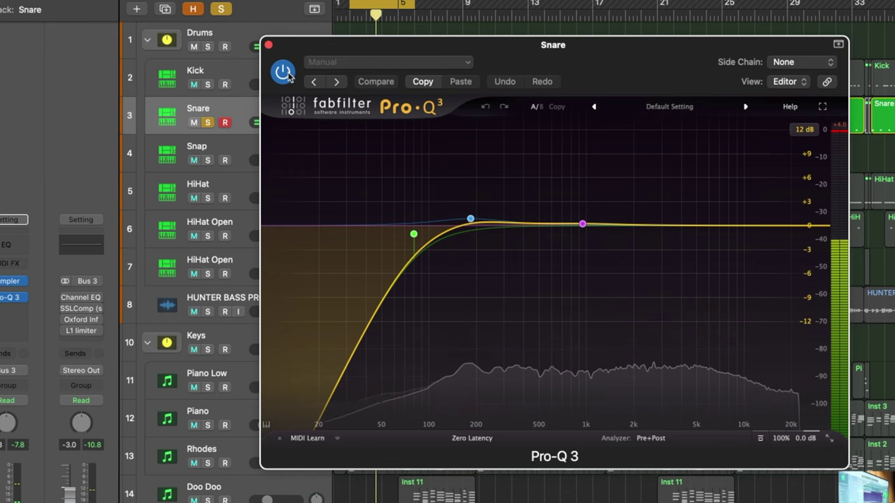
{"action": "mouse_move", "coordinate": [425, 307]}
{"action": "key", "text": "space"}
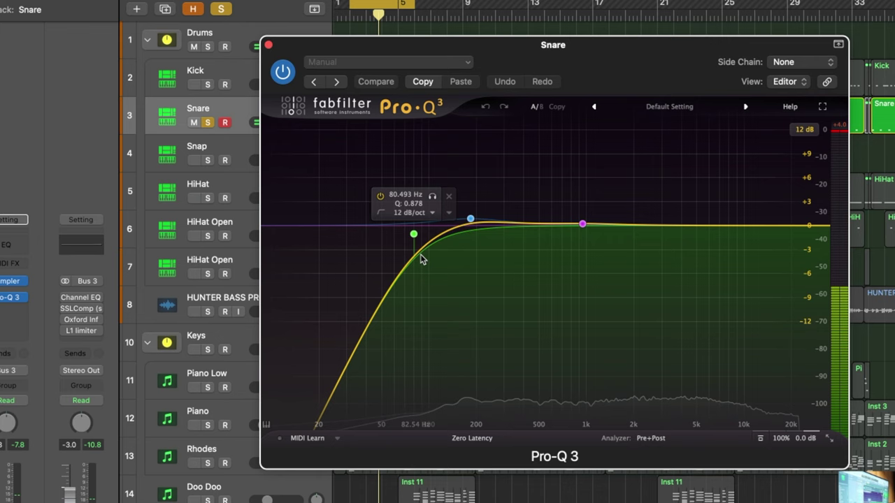
{"action": "key", "text": "space"}
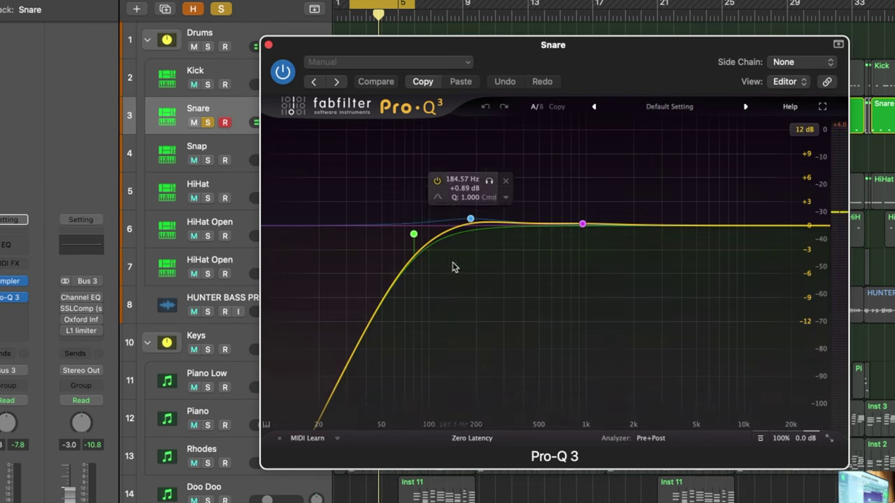
Close the Snare's Pro-Q 3 window and select the HiHat track.
{"action": "mouse_move", "coordinate": [468, 212]}
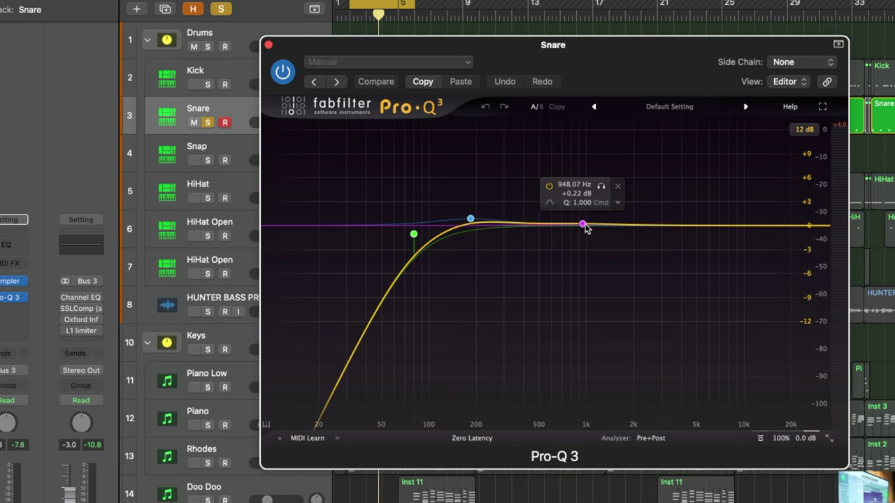
{"action": "left_click", "coordinate": [270, 46]}
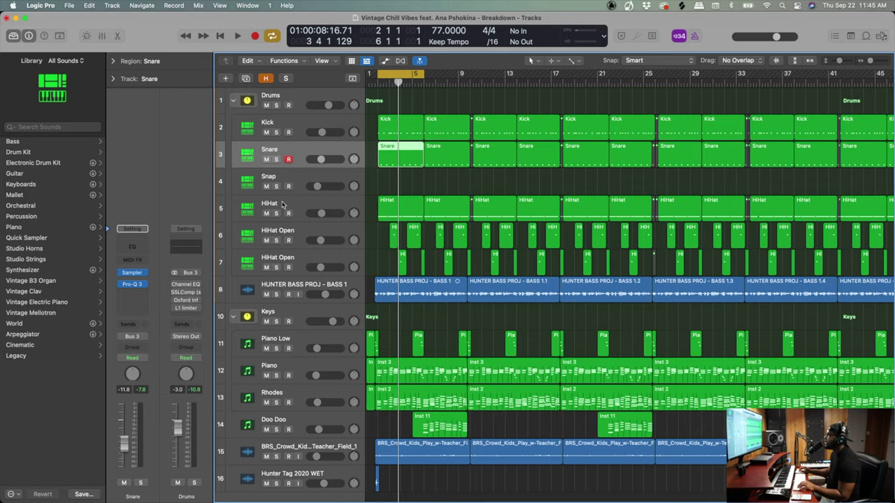
{"action": "left_click", "coordinate": [212, 192]}
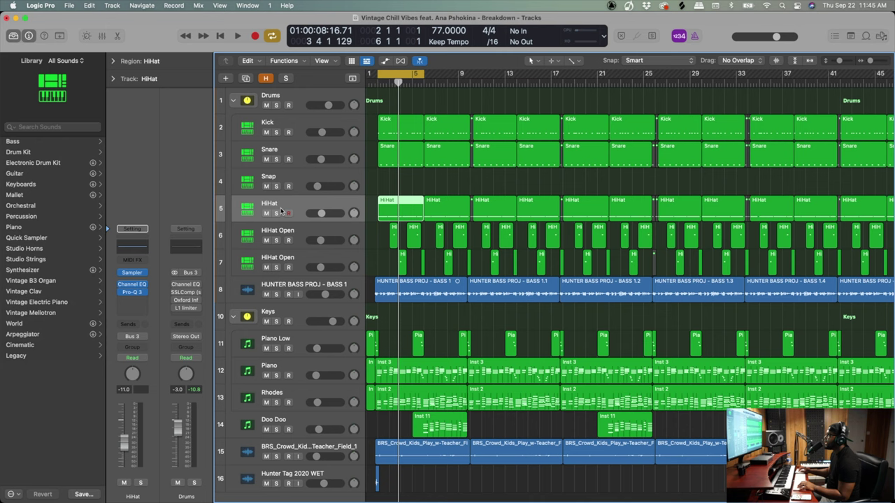
Open the HiHat's Channel EQ and play the HiHat soloed.
{"action": "left_click", "coordinate": [125, 285]}
{"action": "key", "text": "s"}
{"action": "key", "text": "space"}
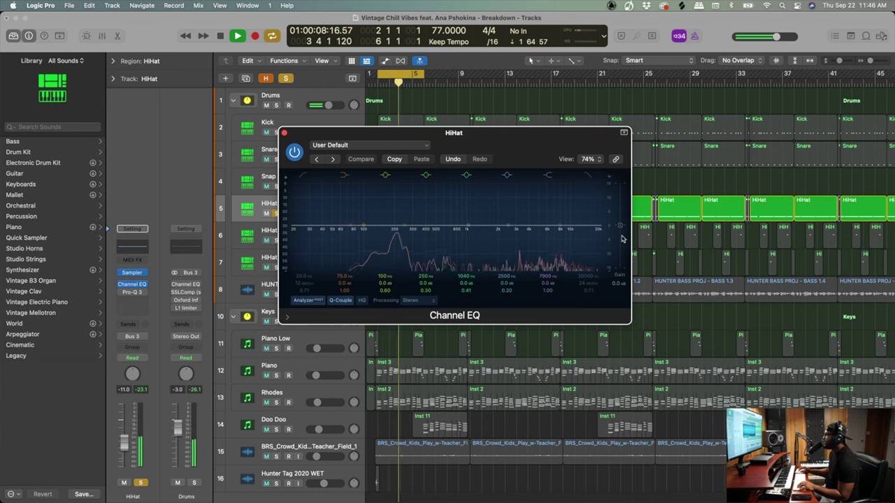
{"action": "key", "text": "space"}
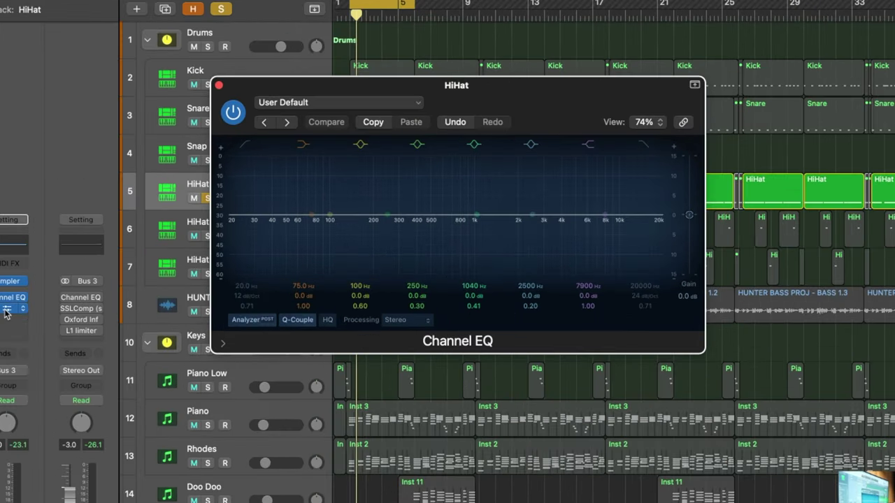
Open the HiHat's Pro-Q 3 with its 170.22 Hz low cut and resume playback.
{"action": "left_click", "coordinate": [7, 312]}
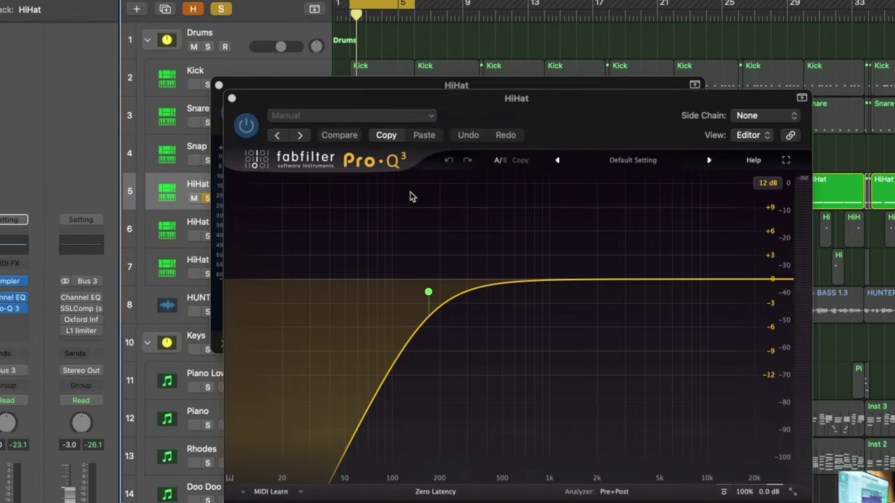
{"action": "left_click_drag", "start_coordinate": [617, 121], "coordinate": [553, 90]}
{"action": "key", "text": "space"}
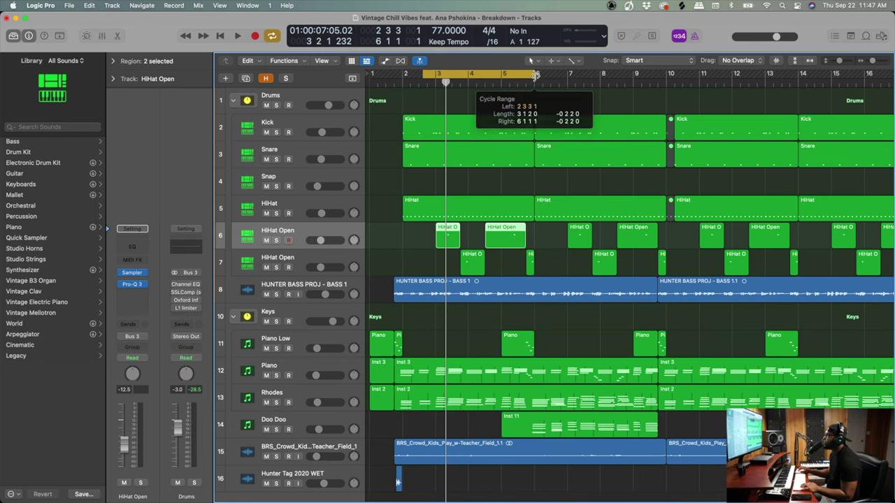
Start the cycle range at bar 3 and play the first HiHat Open track soloed.
{"action": "left_click_drag", "start_coordinate": [437, 74], "coordinate": [438, 74]}
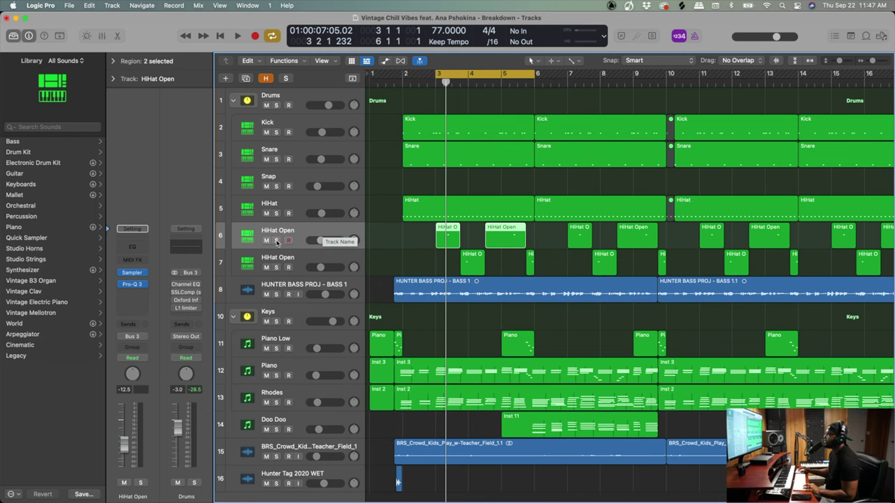
{"action": "left_click", "coordinate": [276, 241]}
{"action": "key", "text": "space"}
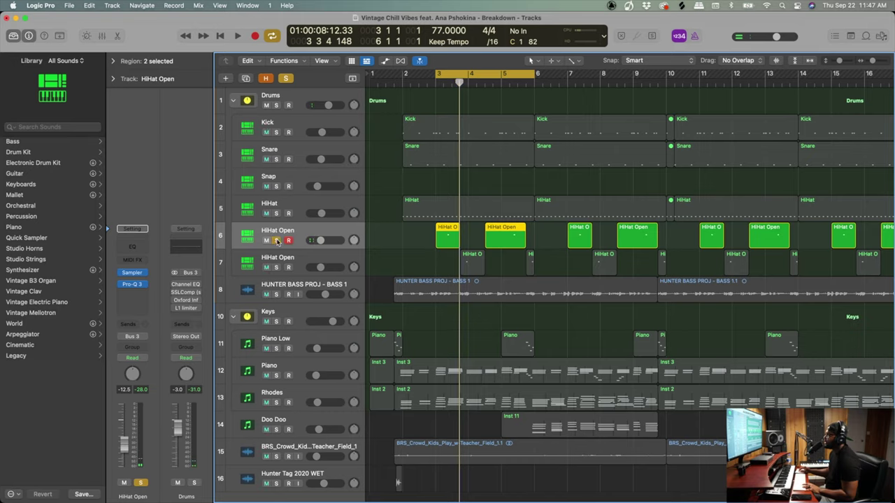
Solo the second HiHat Open, add the first HiHat Open and HiHat, and replay from bar 3.
{"action": "left_click", "coordinate": [276, 267], "text": "alt"}
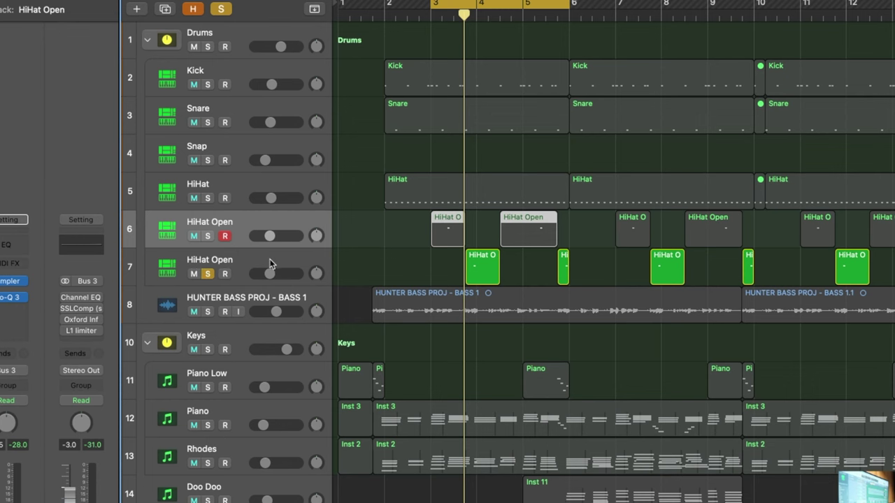
{"action": "left_click", "coordinate": [269, 263]}
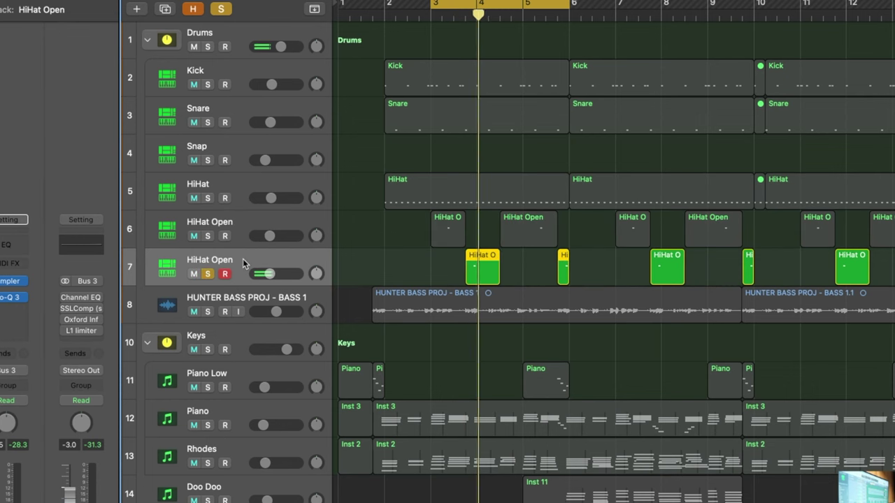
{"action": "left_click", "coordinate": [207, 235]}
{"action": "left_click", "coordinate": [207, 199]}
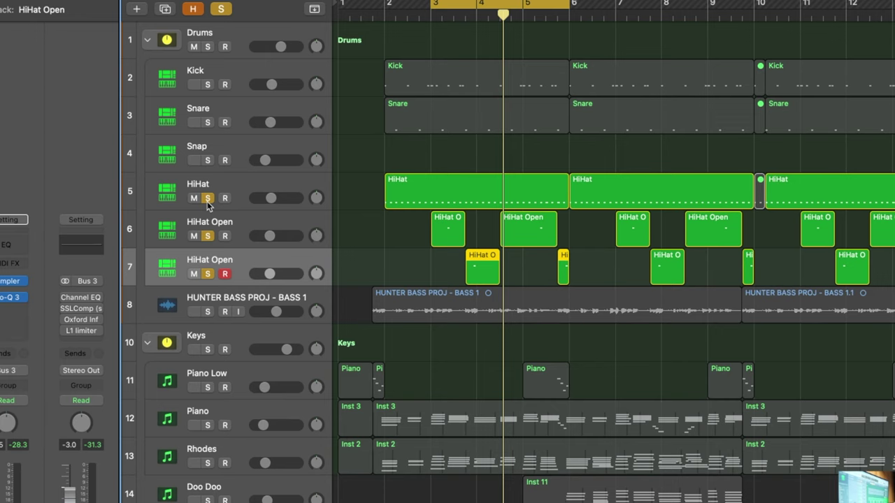
{"action": "key", "text": "space"}
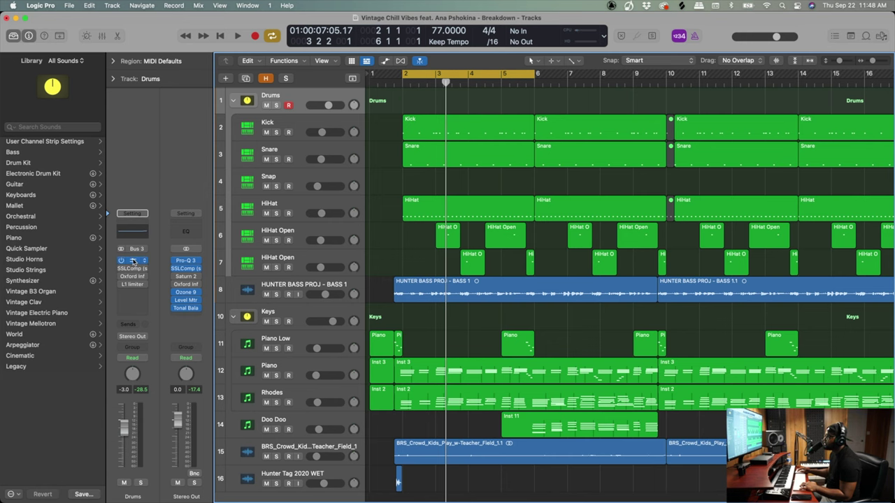
Solo the Drums bus and compare its Channel EQ (+0.7 dB at 7400 Hz) off and on while playing.
{"action": "left_click", "coordinate": [133, 262]}
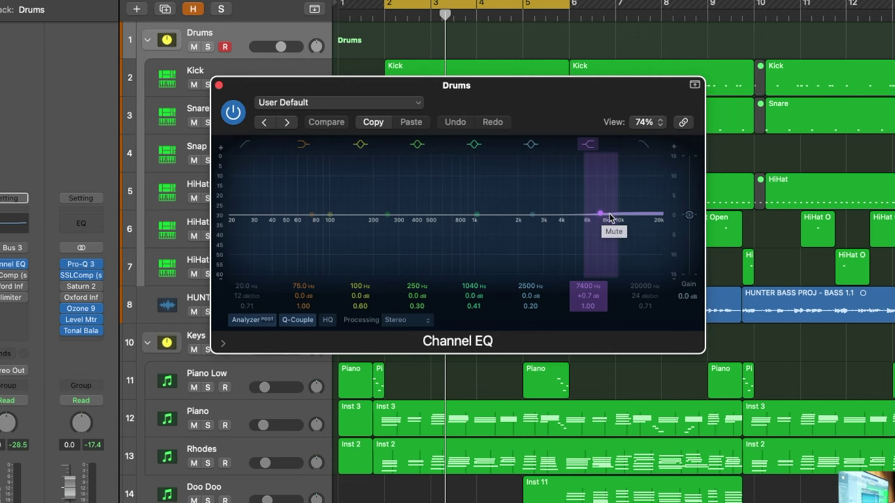
{"action": "key", "text": "s"}
{"action": "key", "text": "space"}
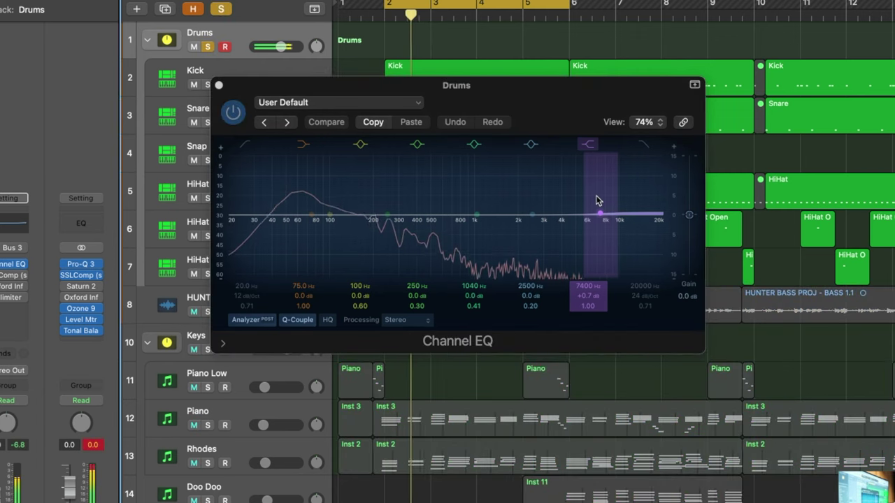
{"action": "left_click", "coordinate": [234, 112]}
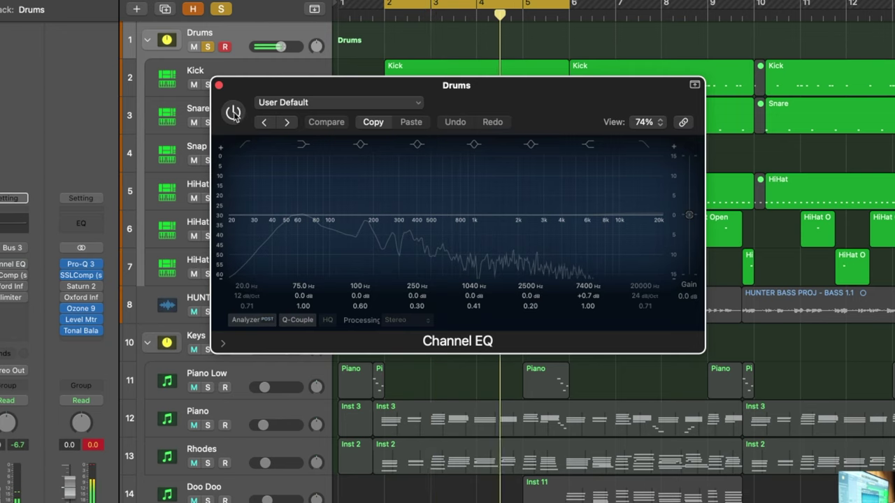
{"action": "left_click", "coordinate": [235, 113]}
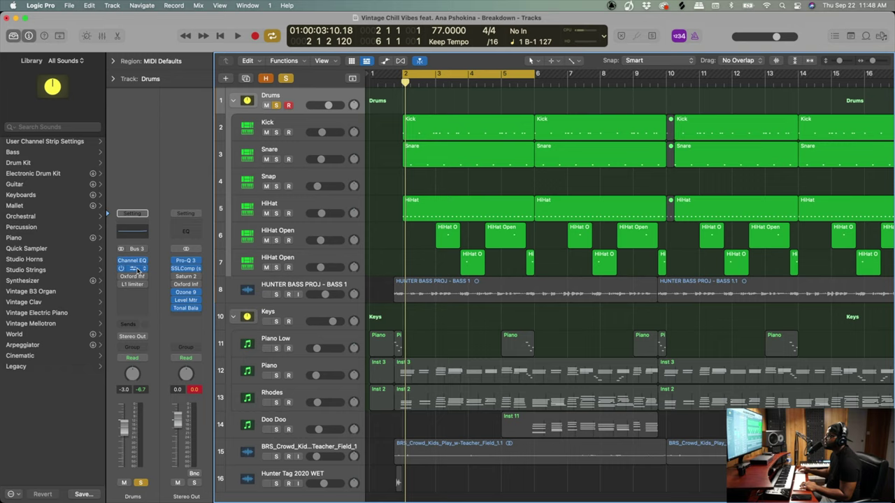
Open the Drums bus SSLComp, shift its window right, and enable ANALOG mode.
{"action": "left_click", "coordinate": [133, 268]}
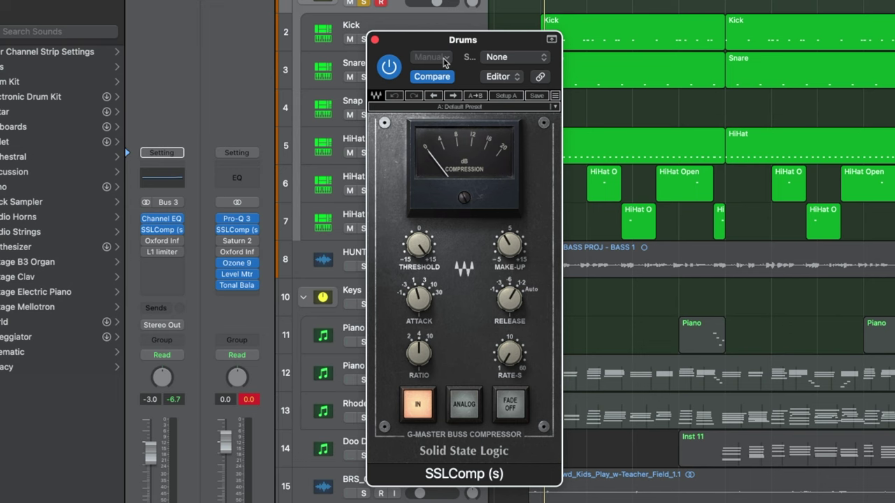
{"action": "left_click_drag", "start_coordinate": [422, 45], "coordinate": [501, 24]}
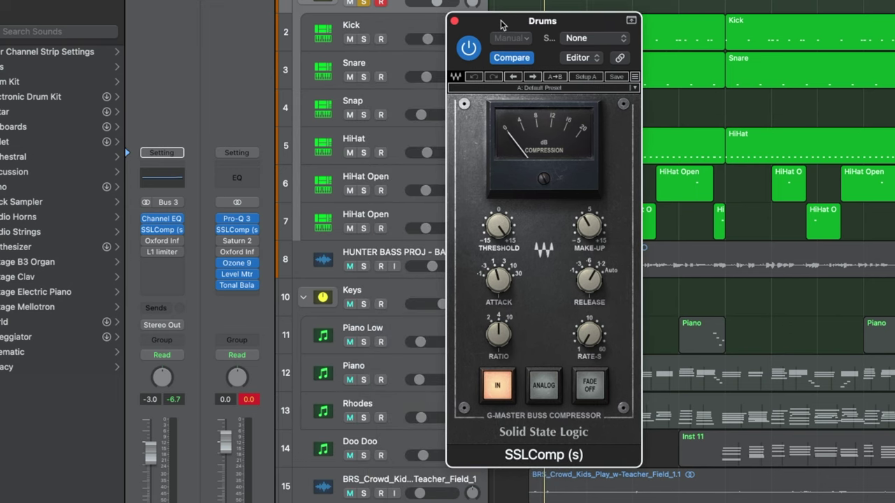
{"action": "left_click", "coordinate": [544, 386]}
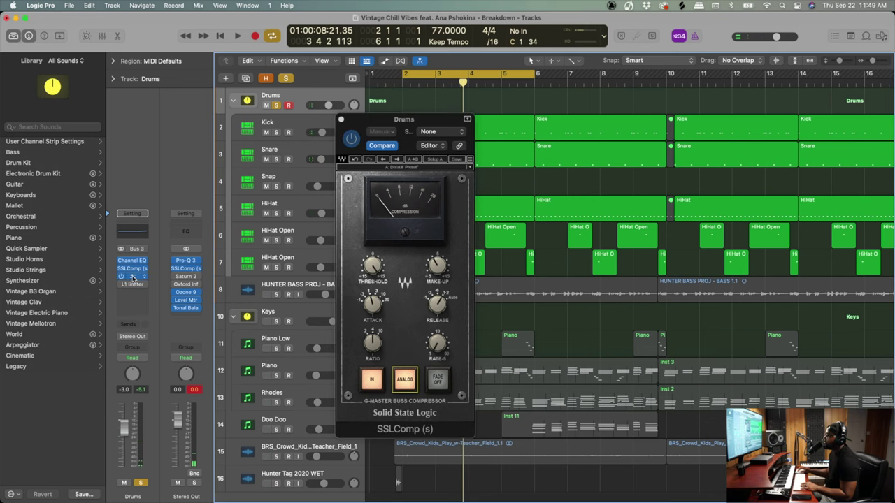
Open the Drums bus Oxford Inflator, set at 34.8% Effect and -14.3 Curve.
{"action": "left_click", "coordinate": [132, 277]}
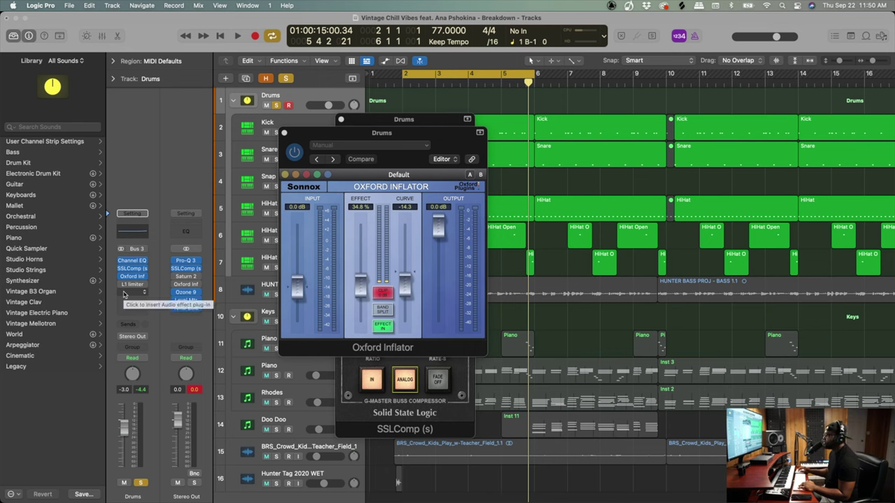
Open the L1 limiter on the Drums bus channel strip.
{"action": "left_click", "coordinate": [125, 284]}
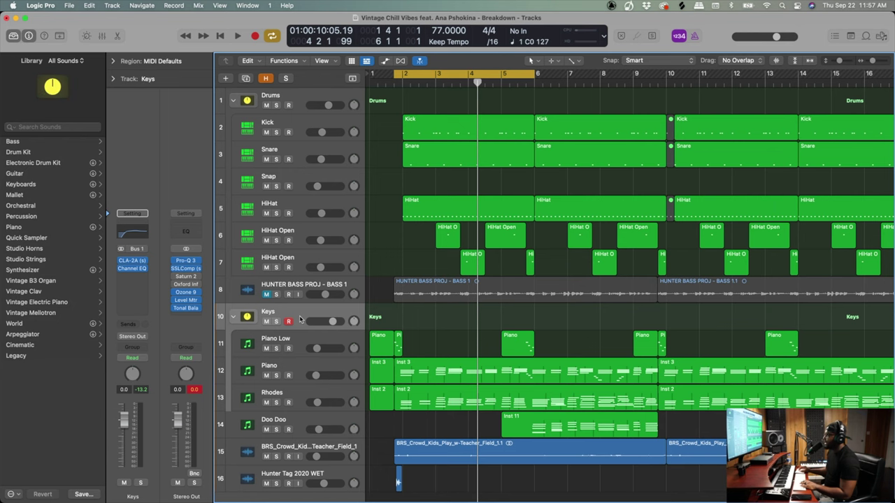
Unmute and select HUNTER BASS PROJ - BASS 1, play, and extend the cycle end to bar 7.
{"action": "left_click", "coordinate": [267, 294]}
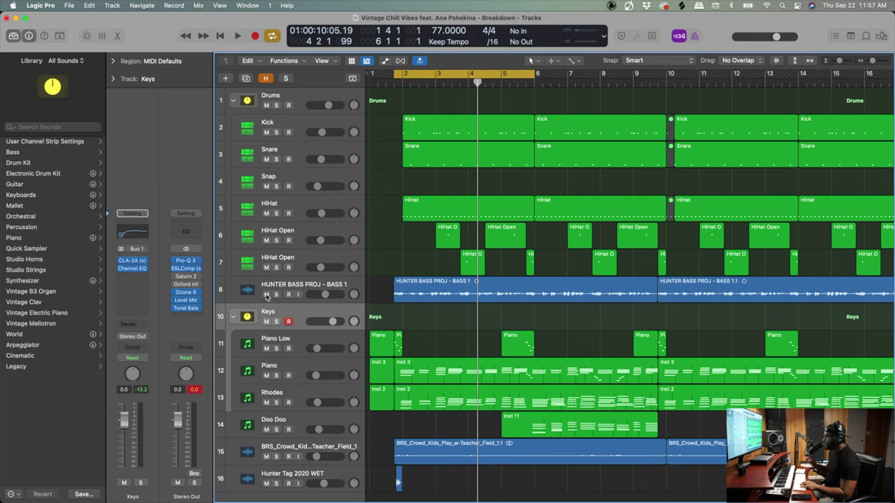
{"action": "left_click", "coordinate": [306, 283]}
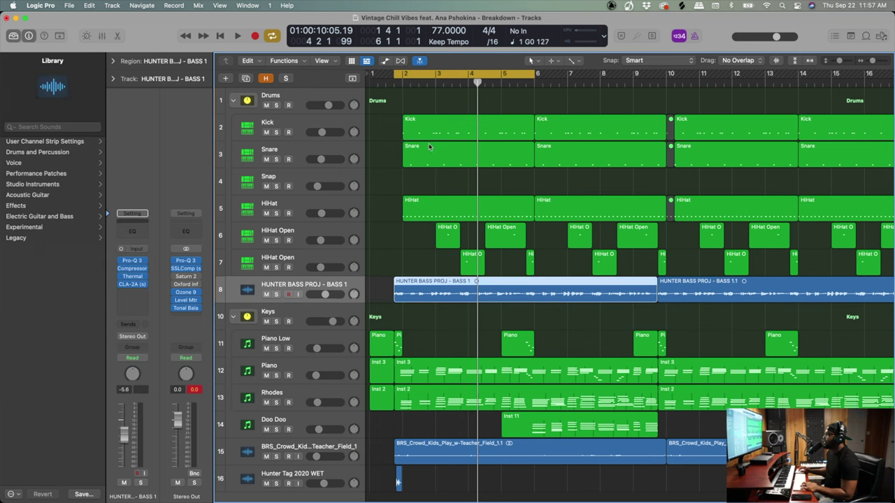
{"action": "key", "text": "space"}
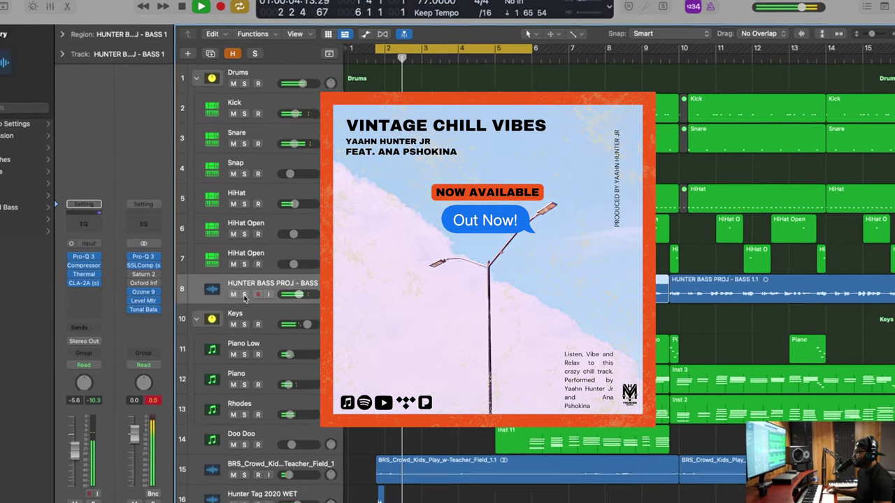
{"action": "left_click_drag", "start_coordinate": [535, 48], "coordinate": [702, 25]}
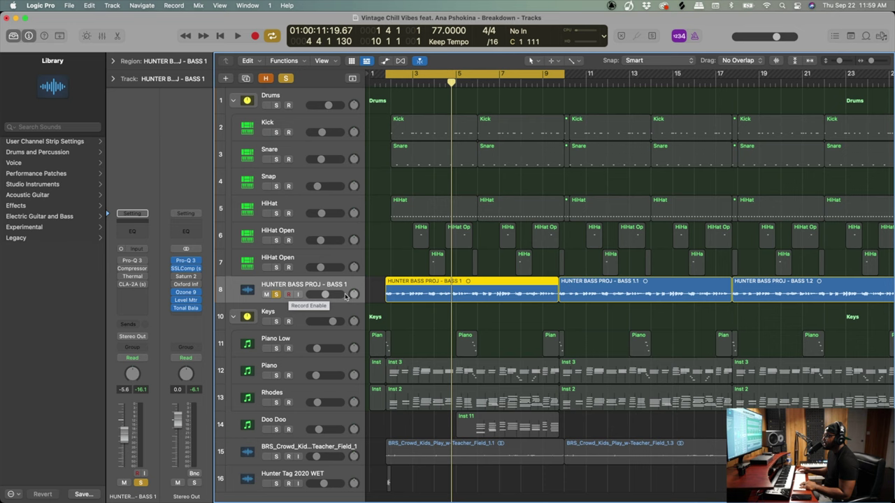
{"action": "left_click", "coordinate": [132, 260]}
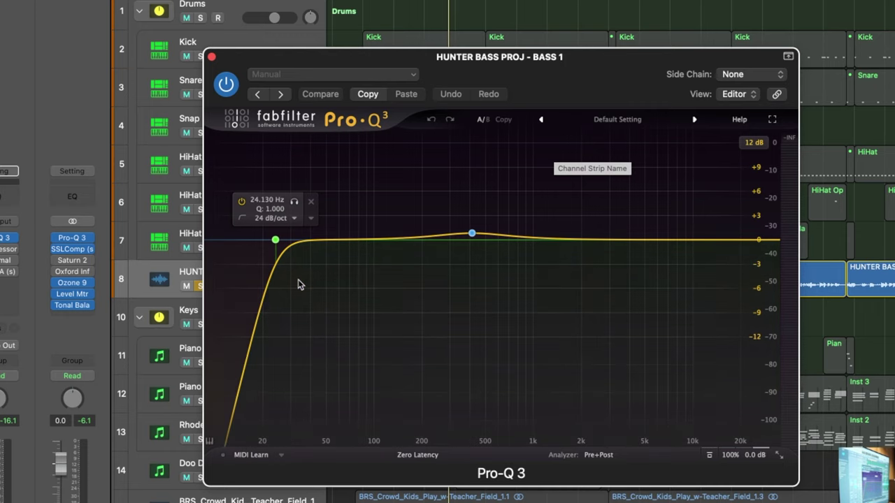
{"action": "mouse_move", "coordinate": [555, 82]}
{"action": "left_mouse_down"}
{"action": "mouse_move", "coordinate": [480, 94]}
{"action": "mouse_move", "coordinate": [548, 69]}
{"action": "left_mouse_up"}
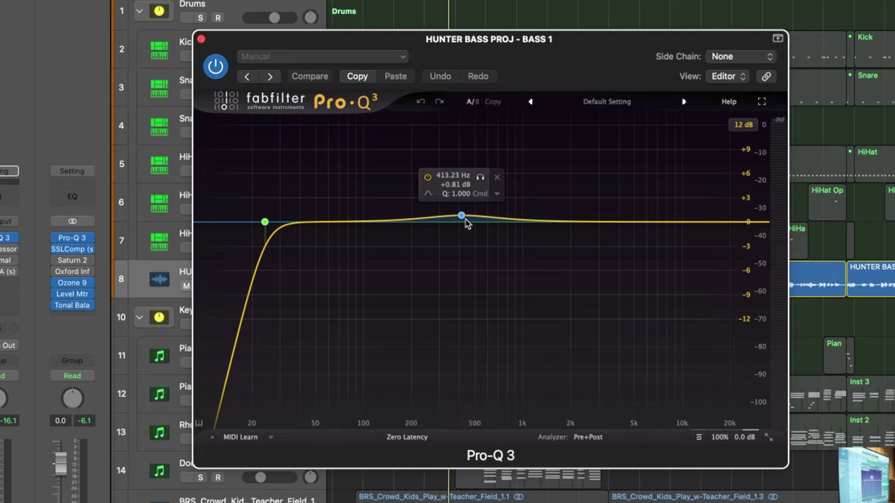
{"action": "left_click", "coordinate": [481, 178]}
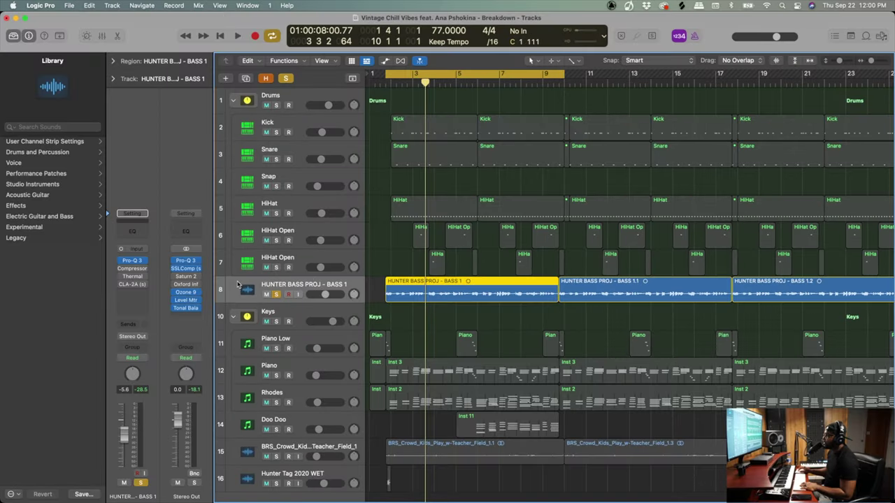
Audition the bass, then play it through its Platinum Digital Compressor insert.
{"action": "key", "text": "space"}
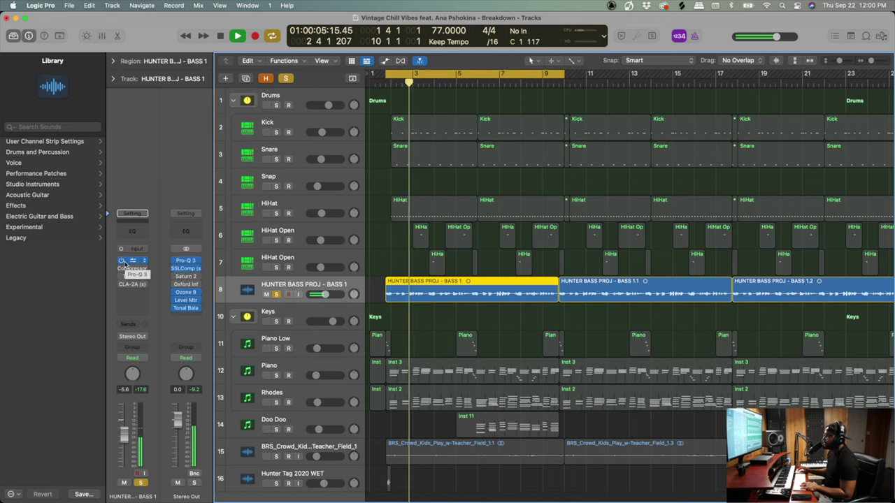
{"action": "key", "text": "space"}
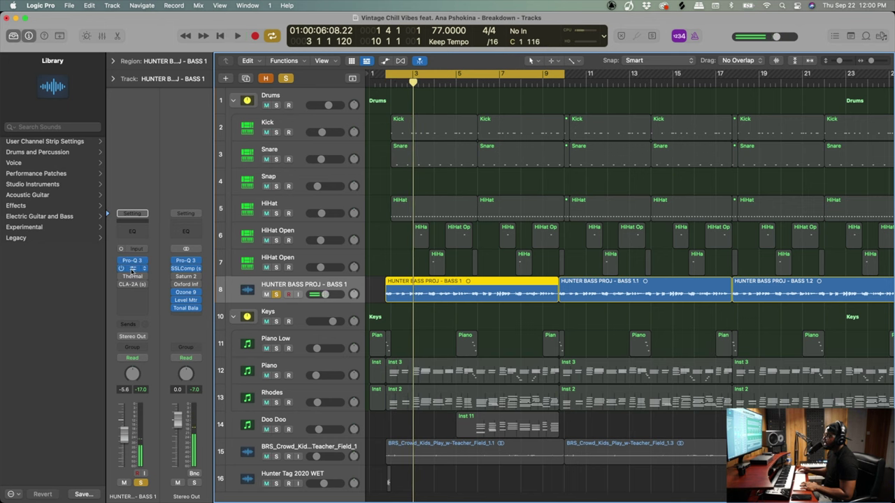
{"action": "left_click", "coordinate": [133, 269]}
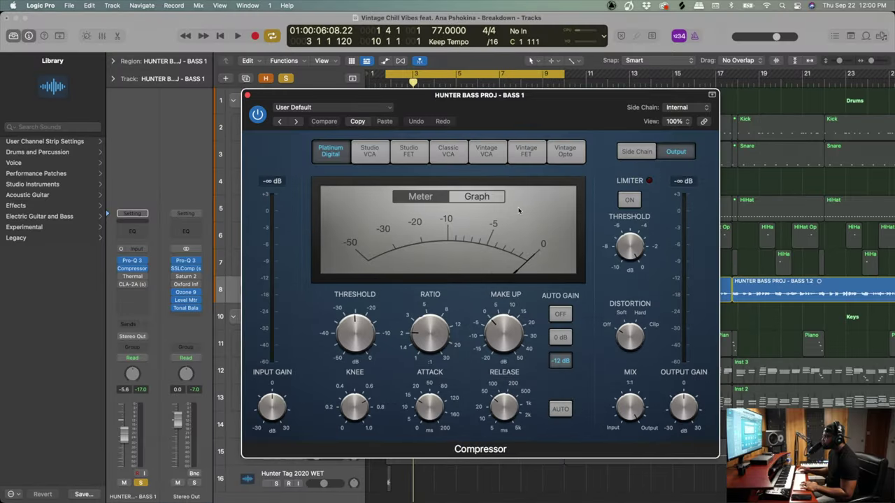
{"action": "key", "text": "space"}
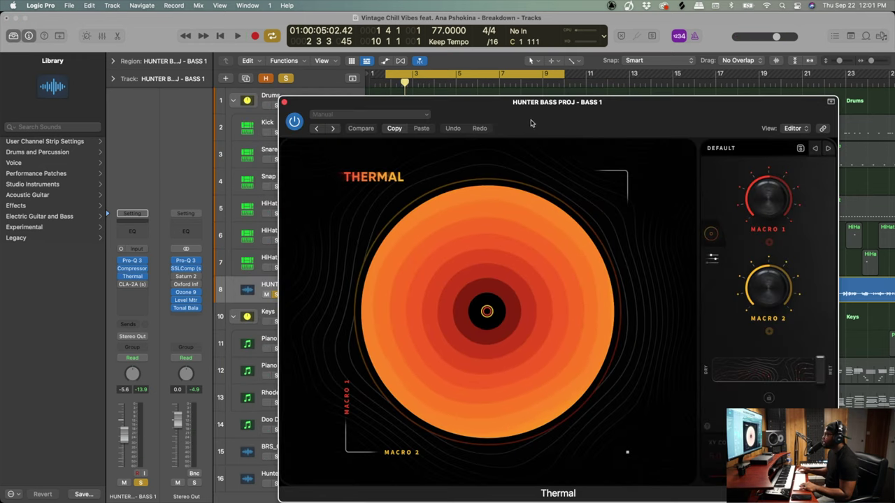
Expand the bass Thermal to its full editor and push the Light Shaper drive up during playback.
{"action": "left_click_drag", "start_coordinate": [508, 125], "coordinate": [397, 80]}
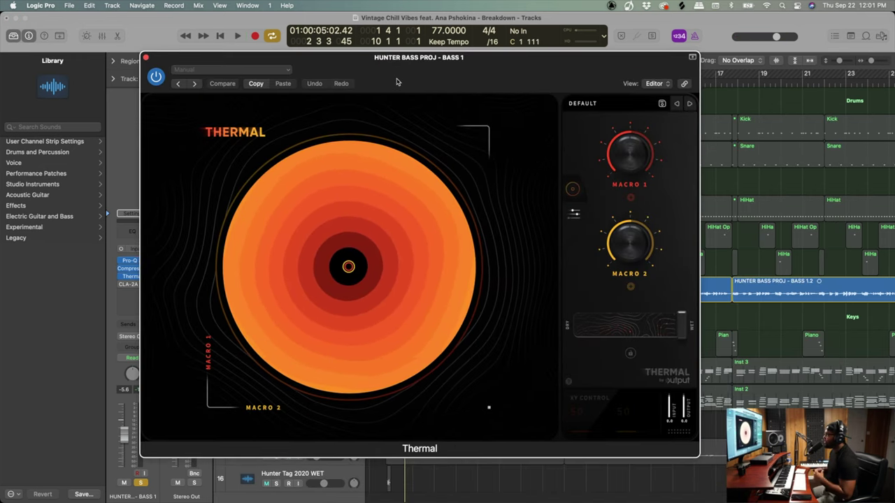
{"action": "left_click", "coordinate": [572, 209]}
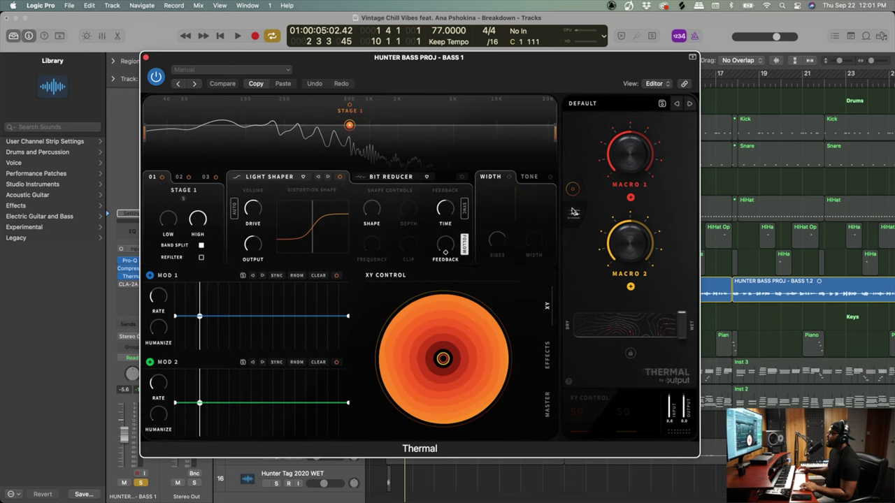
{"action": "key", "text": "space"}
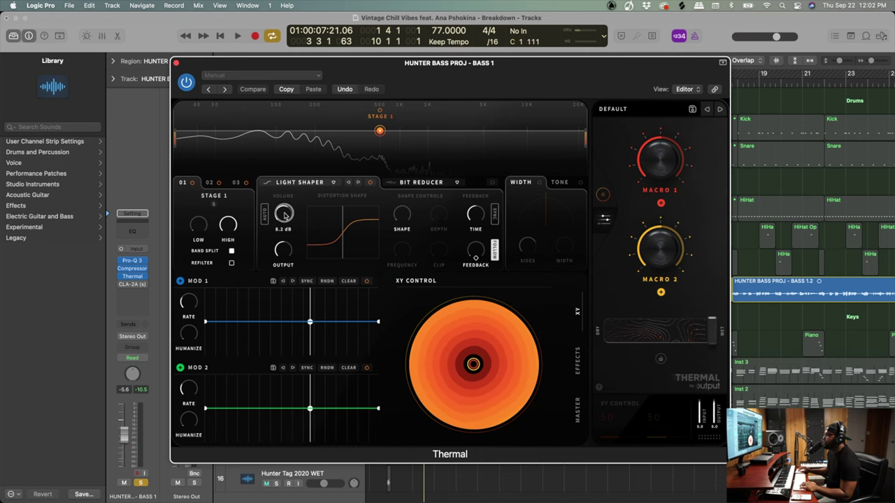
{"action": "left_click_drag", "start_coordinate": [284, 215], "coordinate": [286, 202]}
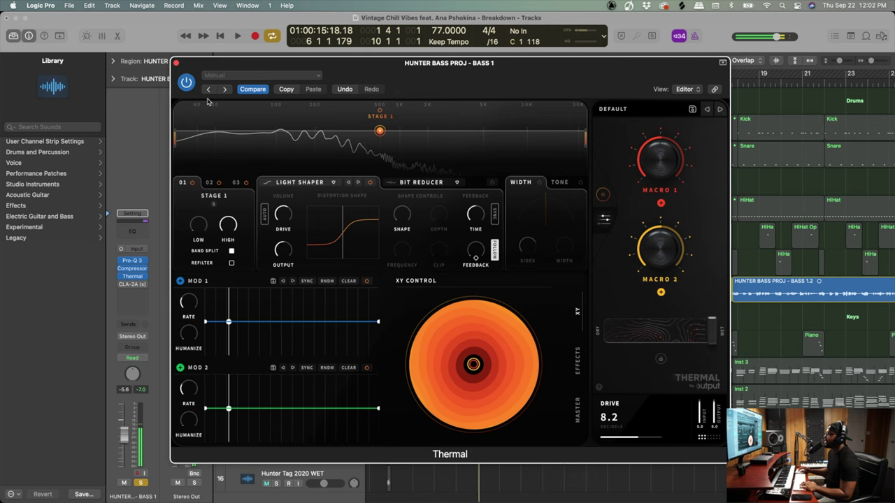
Close Thermal and review the bass CLA-2A at 40 gain and 50 peak reduction.
{"action": "left_click", "coordinate": [125, 278]}
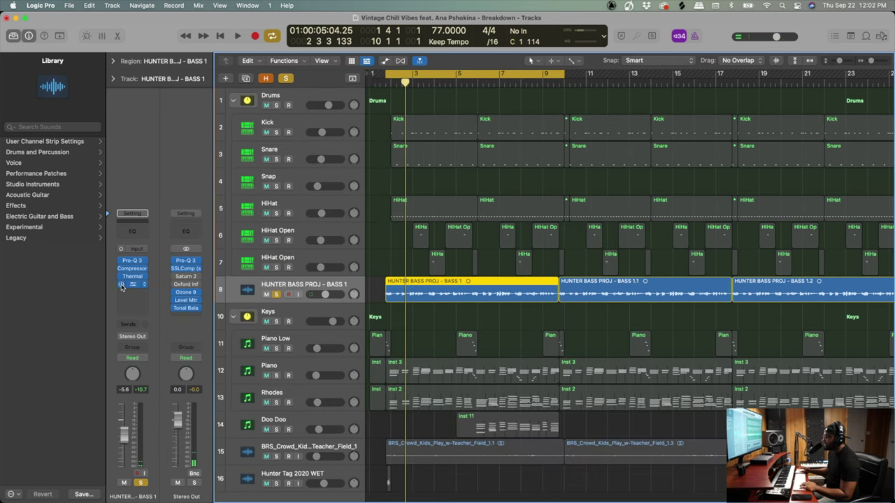
{"action": "left_click", "coordinate": [133, 285]}
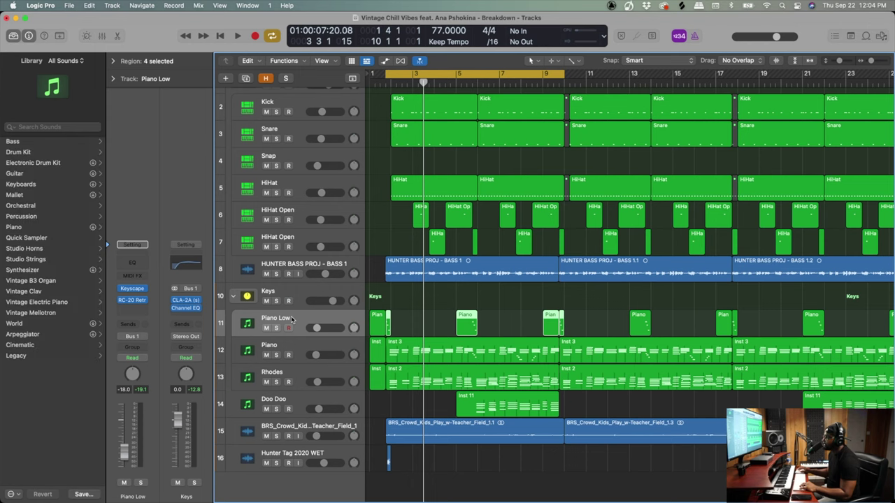
Open the Piano's Keyscape instrument showing the Wing Upright - Dark Indie preset and position its window.
{"action": "double_click", "coordinate": [292, 320]}
{"action": "left_click_drag", "start_coordinate": [507, 104], "coordinate": [469, 83]}
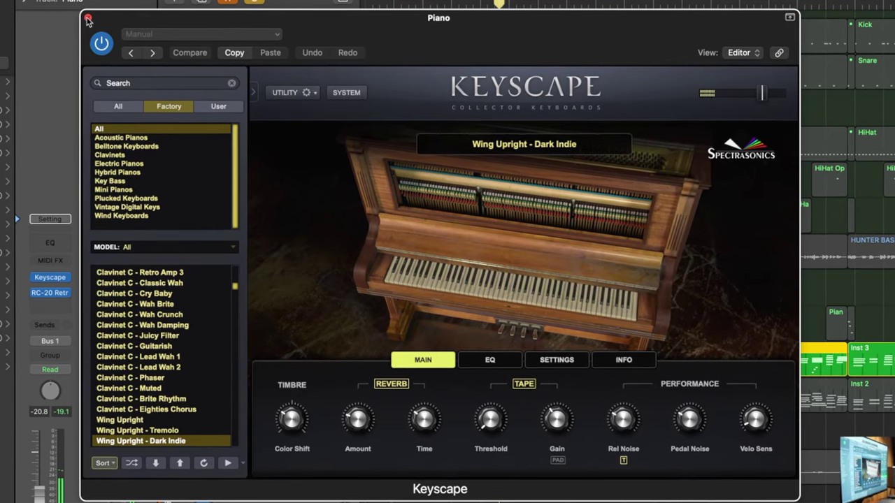
{"action": "left_click", "coordinate": [87, 19]}
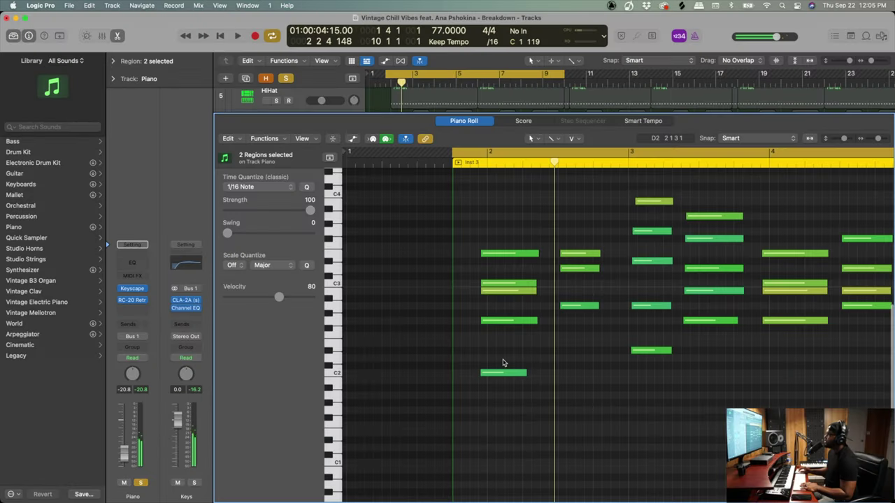
{"action": "scroll", "coordinate": [504, 371], "scroll_direction": "up", "scroll_amount": 2}
{"action": "left_click", "coordinate": [511, 358]}
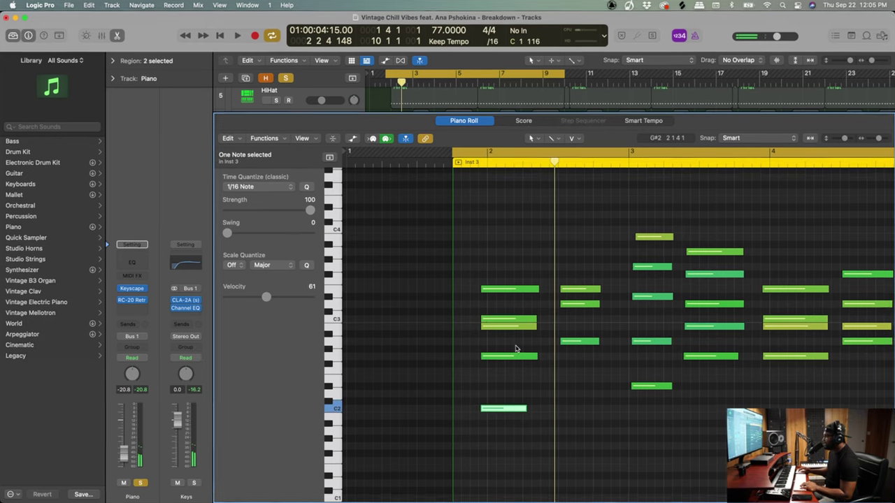
{"action": "mouse_move", "coordinate": [510, 359]}
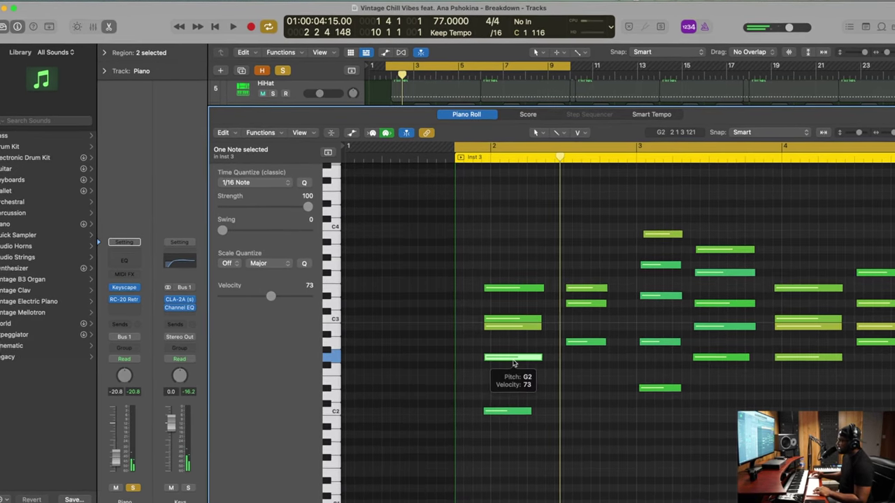
{"action": "left_click", "coordinate": [515, 323]}
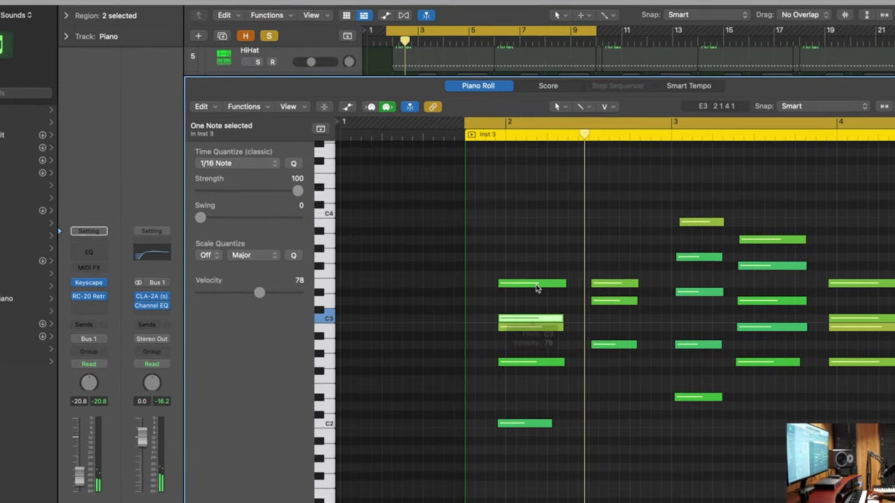
{"action": "left_click", "coordinate": [529, 287]}
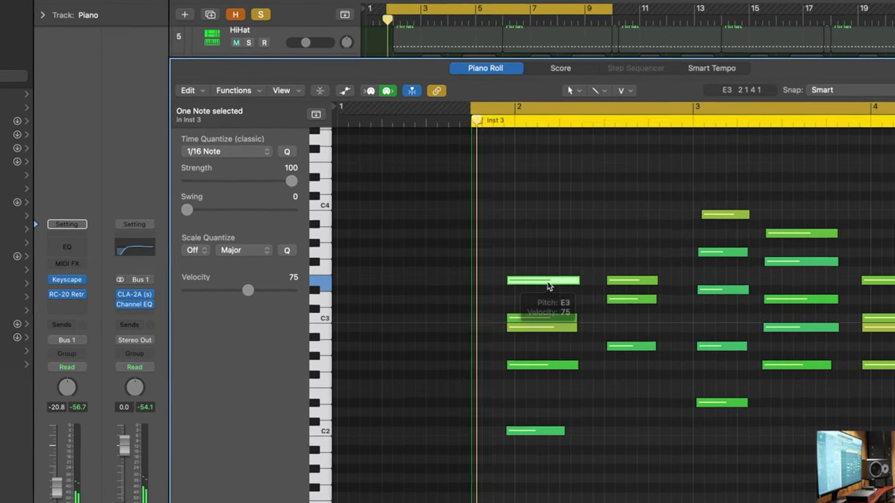
{"action": "scroll", "coordinate": [588, 290], "scroll_direction": "right", "scroll_amount": 5}
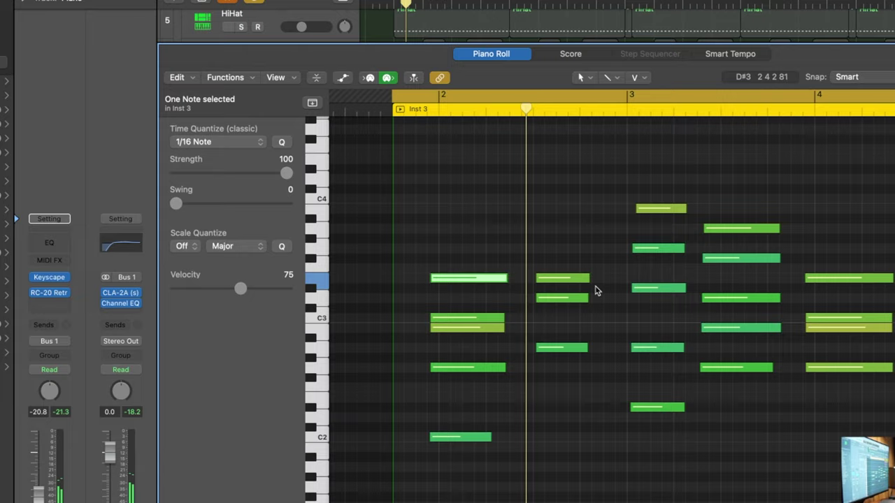
{"action": "left_click", "coordinate": [532, 348]}
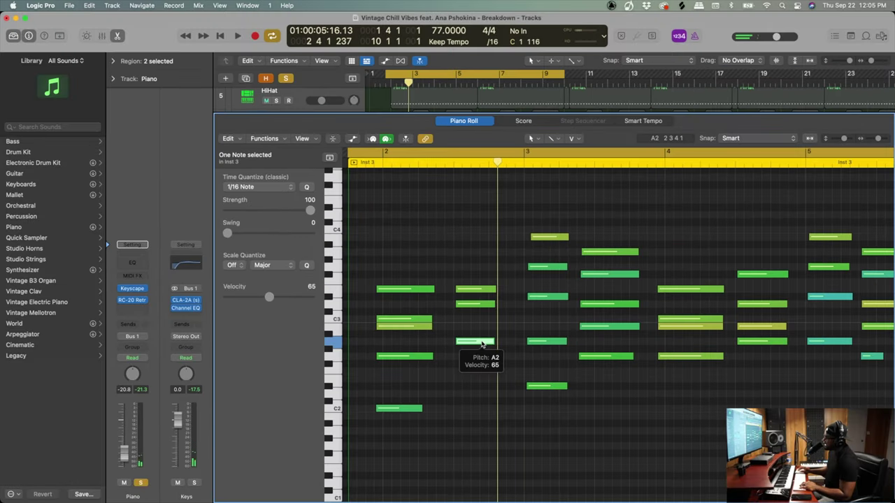
{"action": "left_click", "coordinate": [478, 304]}
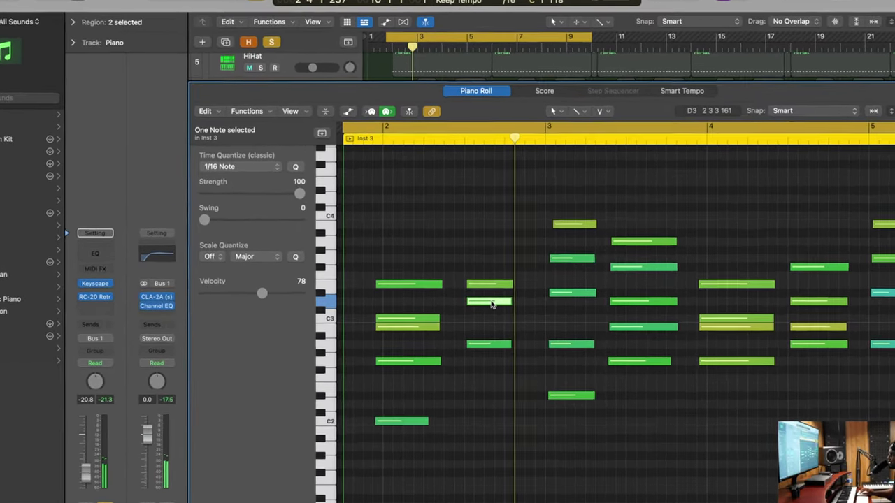
{"action": "left_click", "coordinate": [490, 285]}
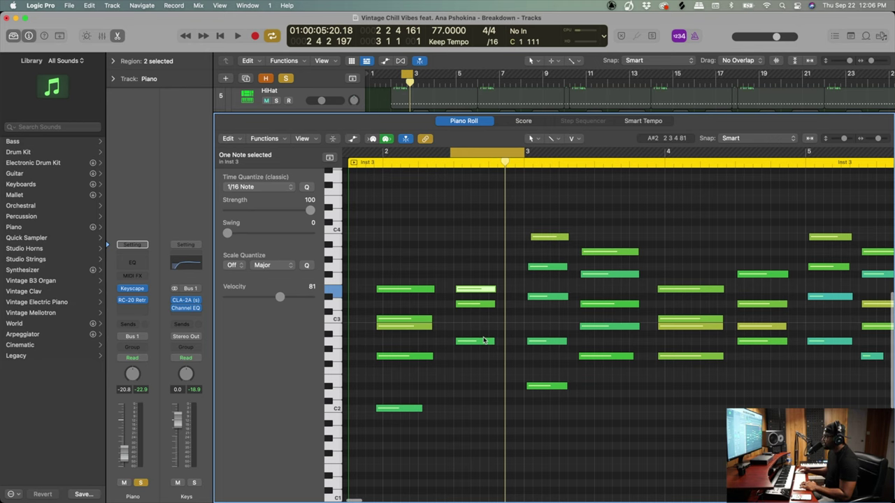
{"action": "key", "text": "space"}
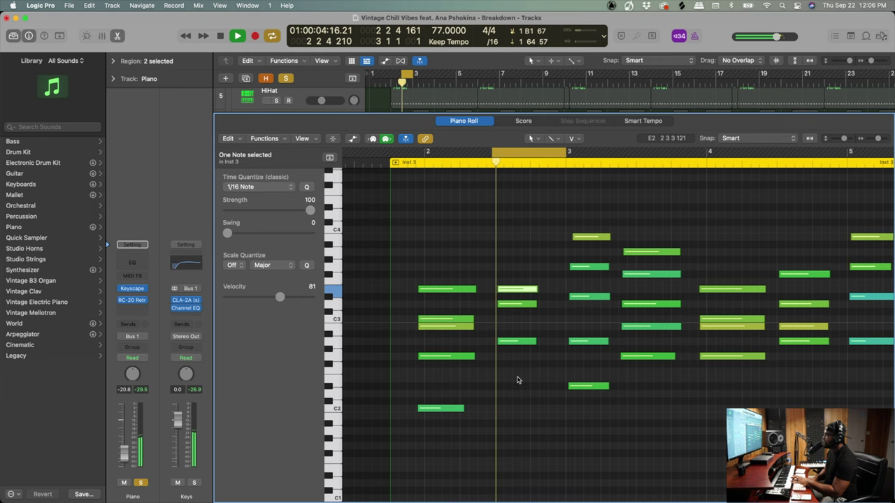
{"action": "key", "text": "super+Right"}
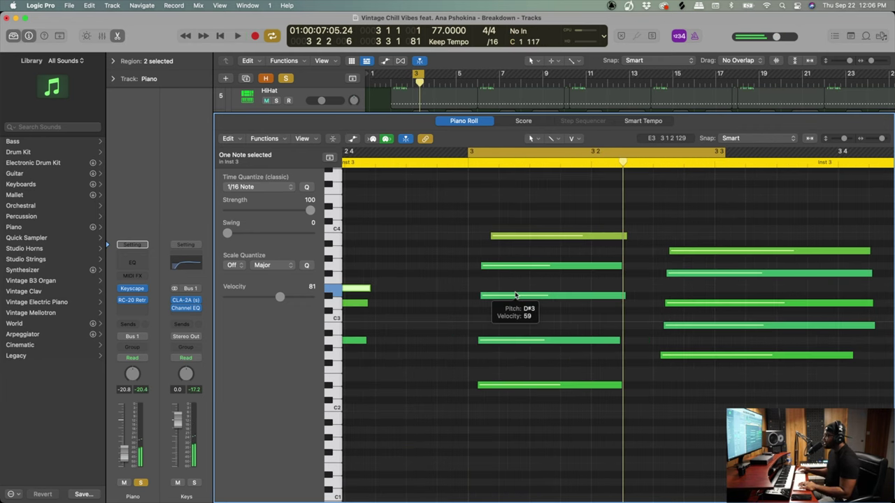
{"action": "left_click", "coordinate": [505, 385]}
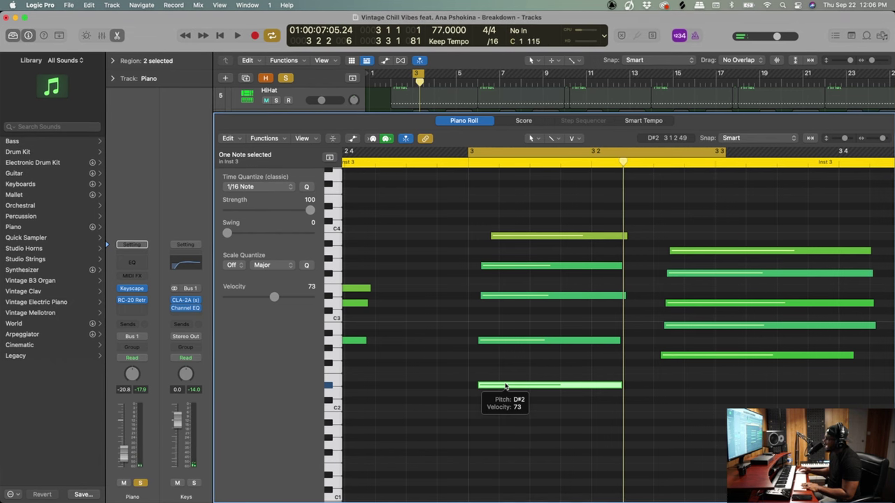
{"action": "left_click", "coordinate": [520, 342]}
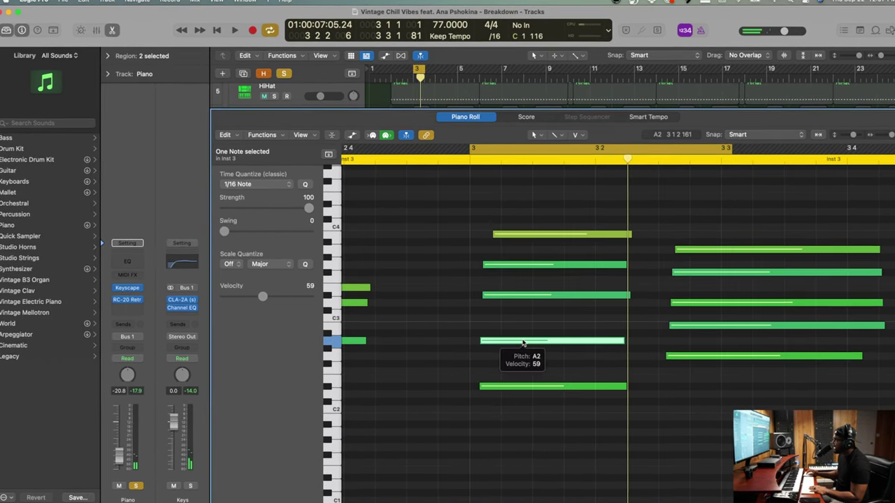
{"action": "left_click", "coordinate": [537, 295]}
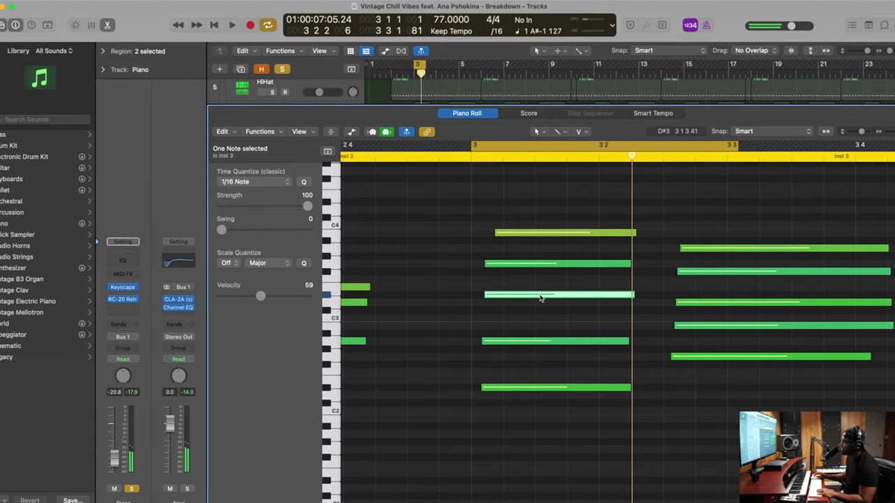
{"action": "mouse_move", "coordinate": [541, 299]}
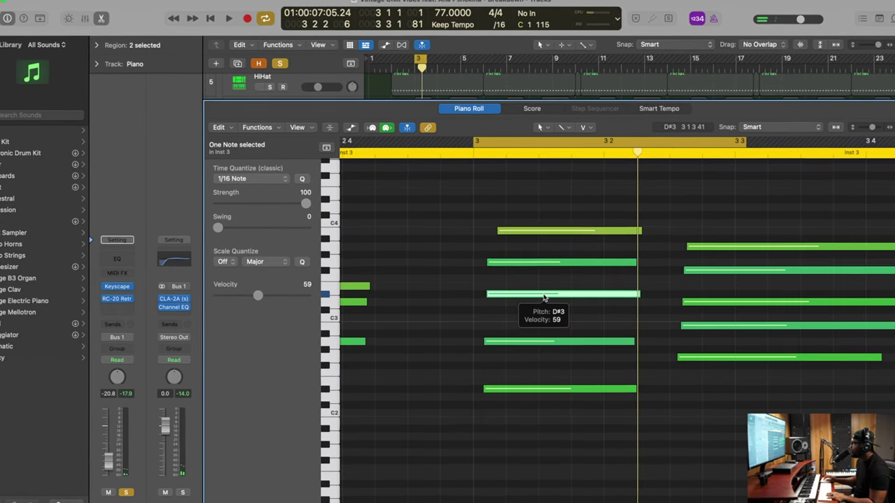
{"action": "left_click", "coordinate": [552, 263]}
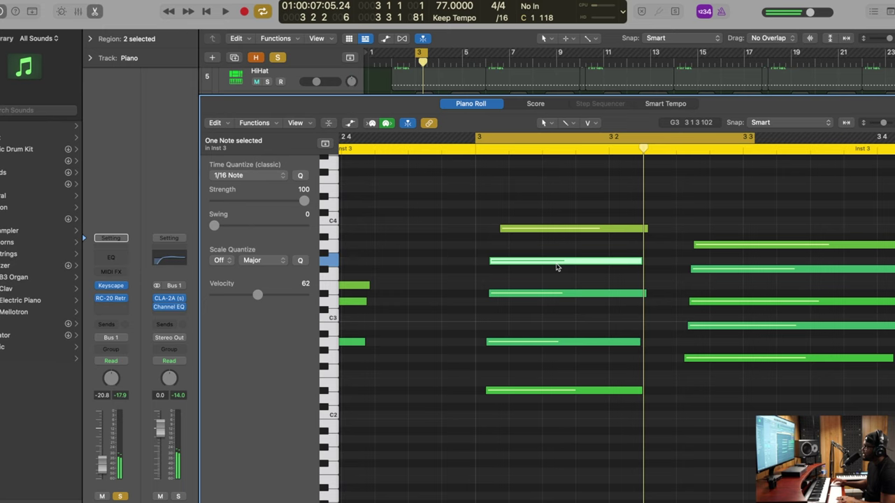
{"action": "left_click", "coordinate": [563, 229]}
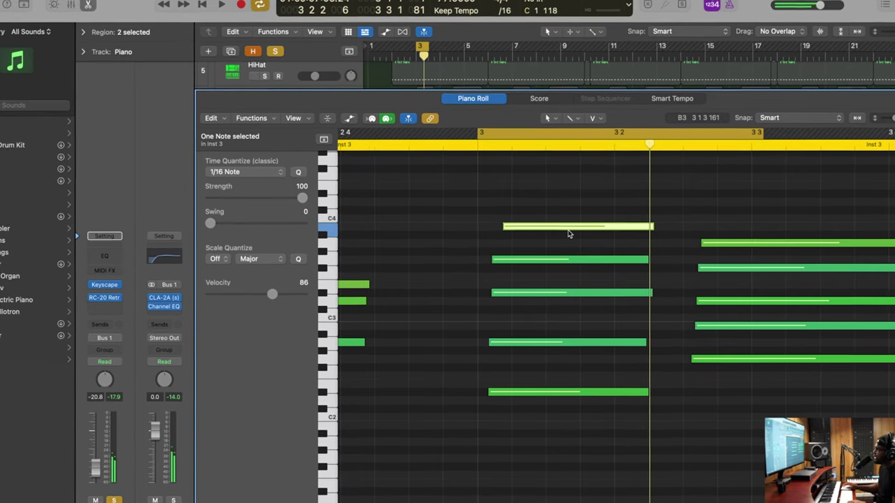
{"action": "scroll", "coordinate": [569, 232], "scroll_direction": "right", "scroll_amount": 5}
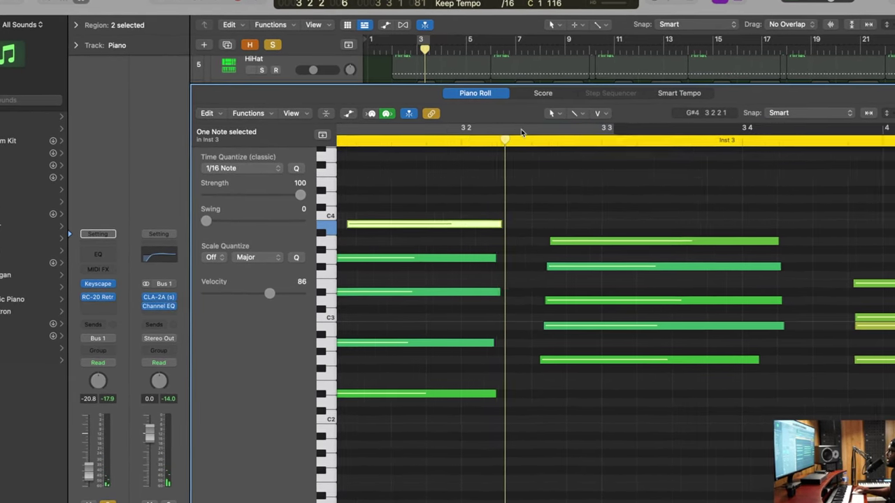
{"action": "scroll", "coordinate": [521, 132], "scroll_direction": "right", "scroll_amount": 2}
{"action": "left_click", "coordinate": [502, 140]}
{"action": "key", "text": "space"}
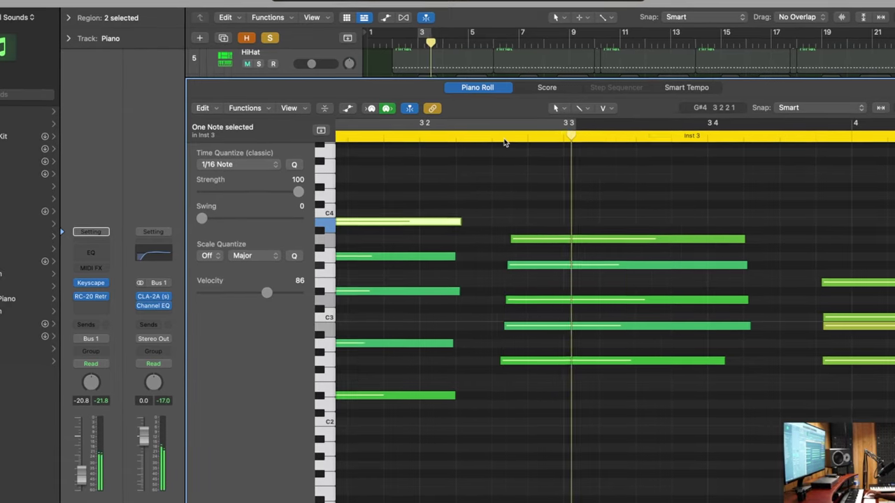
{"action": "scroll", "coordinate": [505, 143], "scroll_direction": "right", "scroll_amount": 2}
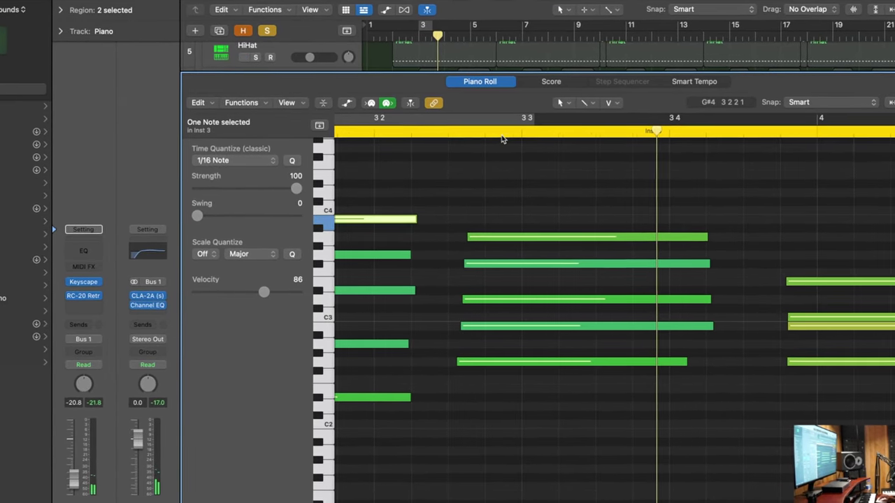
{"action": "scroll", "coordinate": [501, 139], "scroll_direction": "right", "scroll_amount": 2}
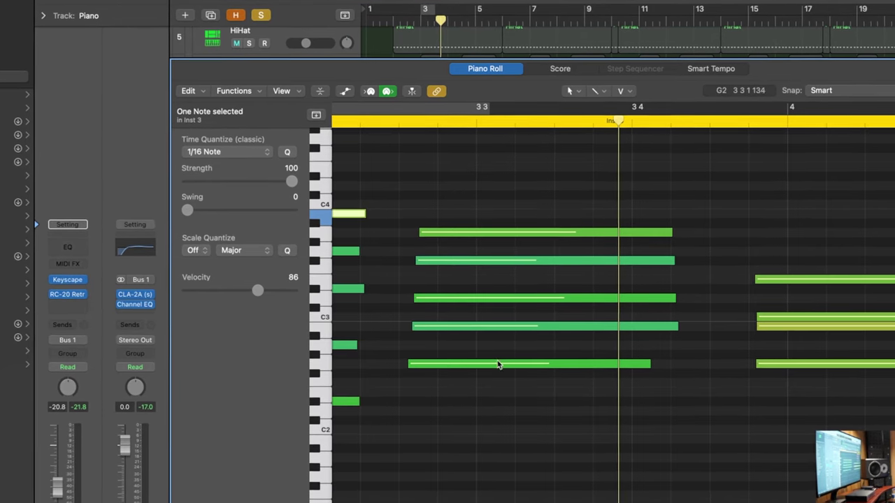
{"action": "left_click", "coordinate": [498, 364]}
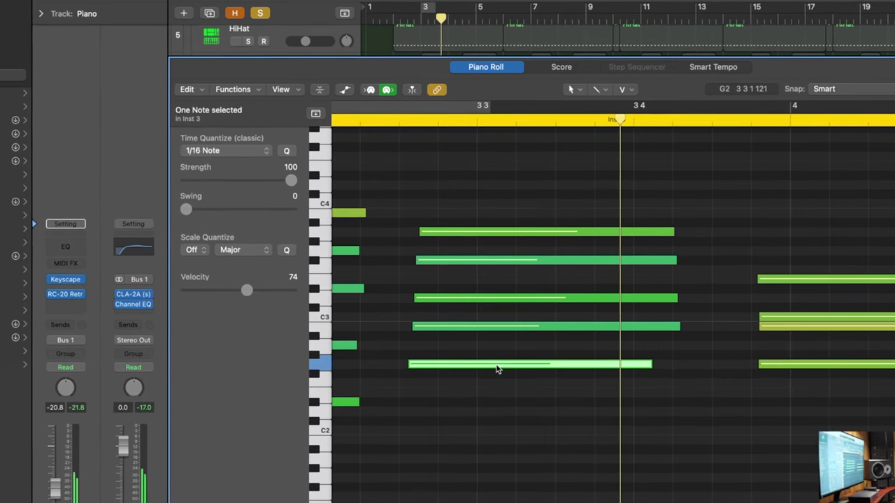
{"action": "left_click", "coordinate": [502, 328]}
{"action": "left_click", "coordinate": [509, 298]}
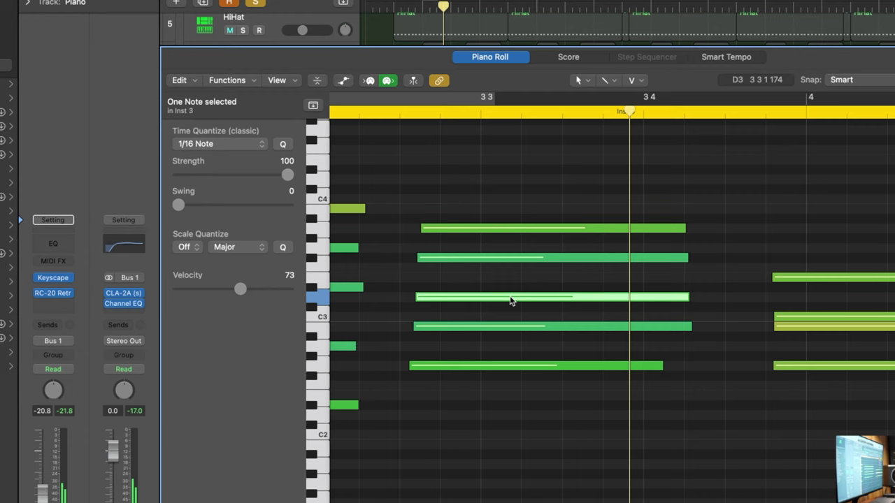
{"action": "left_click", "coordinate": [518, 258]}
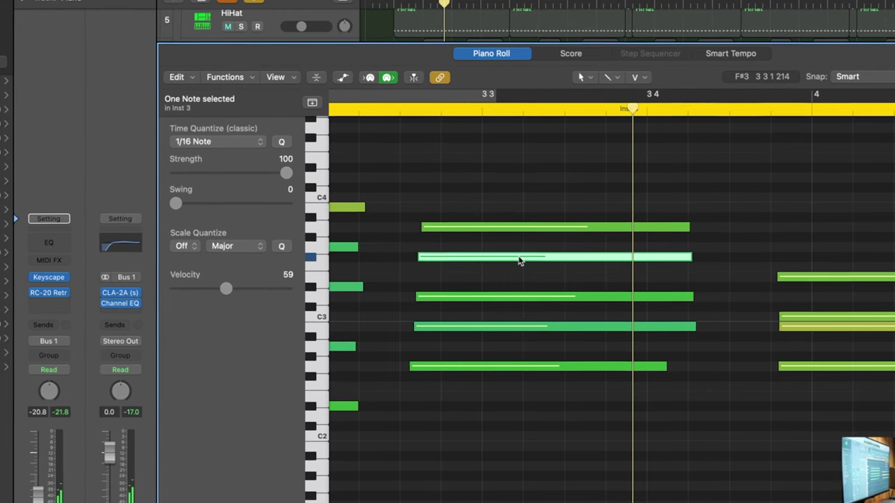
{"action": "left_click", "coordinate": [530, 228]}
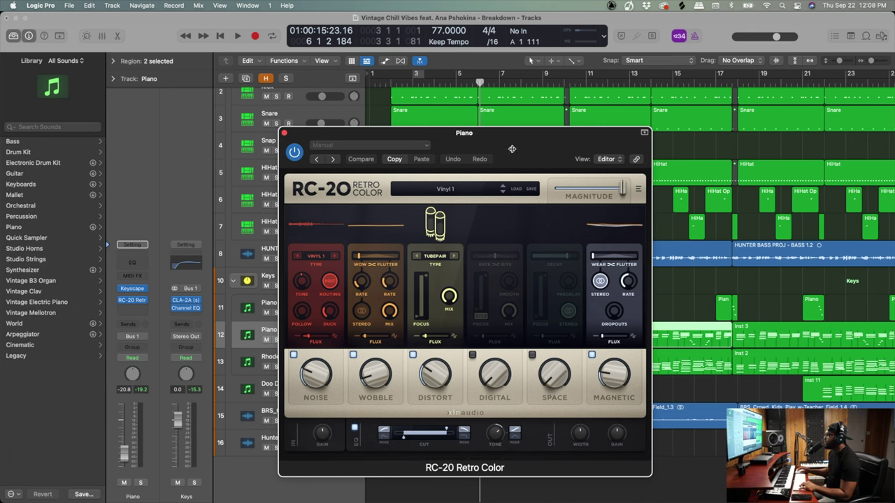
Move RC-20 aside, play the Rhodes' Old Radio EP Omnisphere patch, then close Omnisphere.
{"action": "left_click_drag", "start_coordinate": [476, 136], "coordinate": [656, 97]}
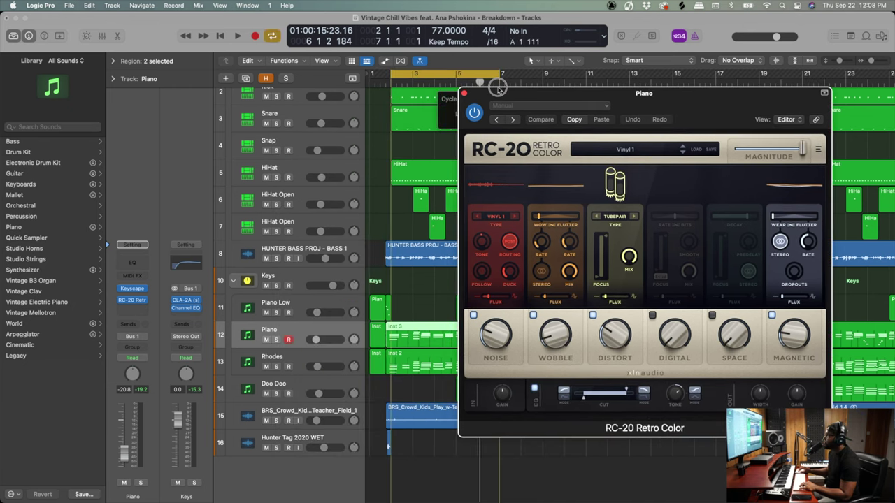
{"action": "left_click", "coordinate": [419, 315]}
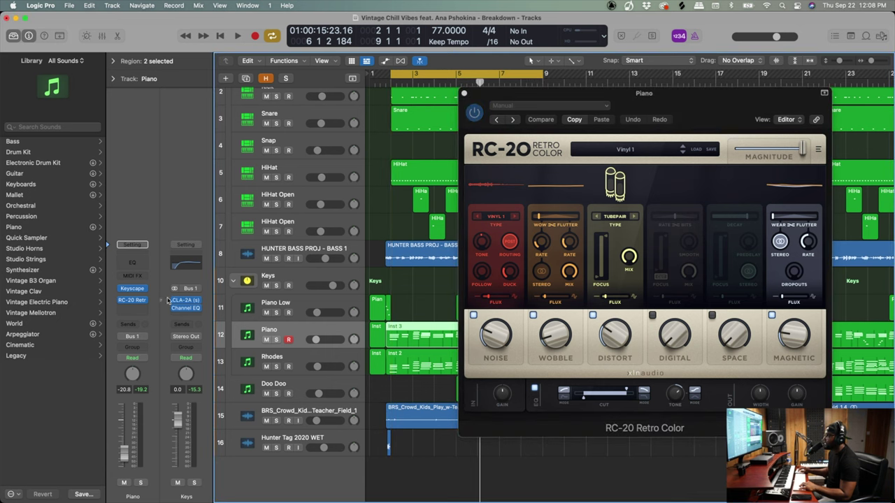
{"action": "left_click", "coordinate": [517, 134]}
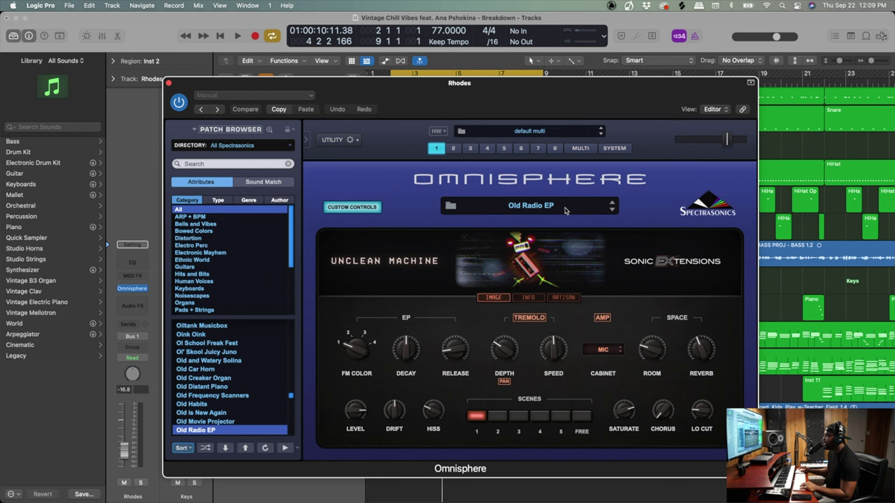
{"action": "key", "text": "space"}
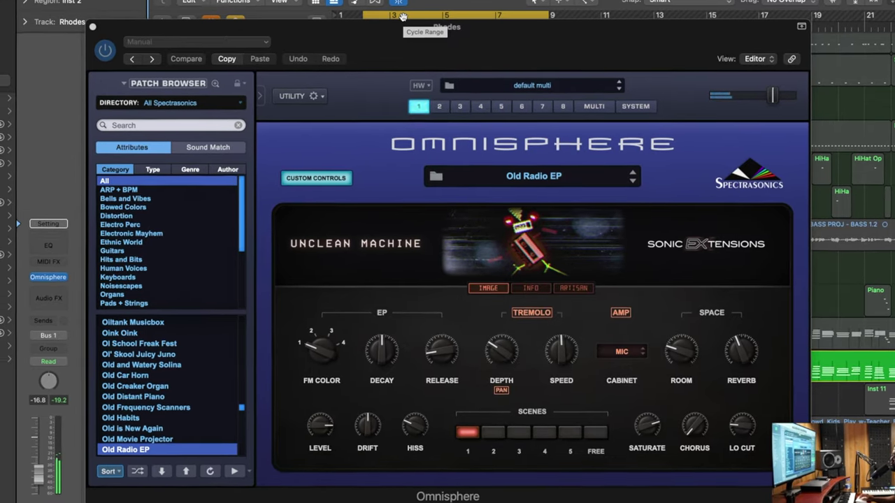
{"action": "left_click", "coordinate": [20, 278]}
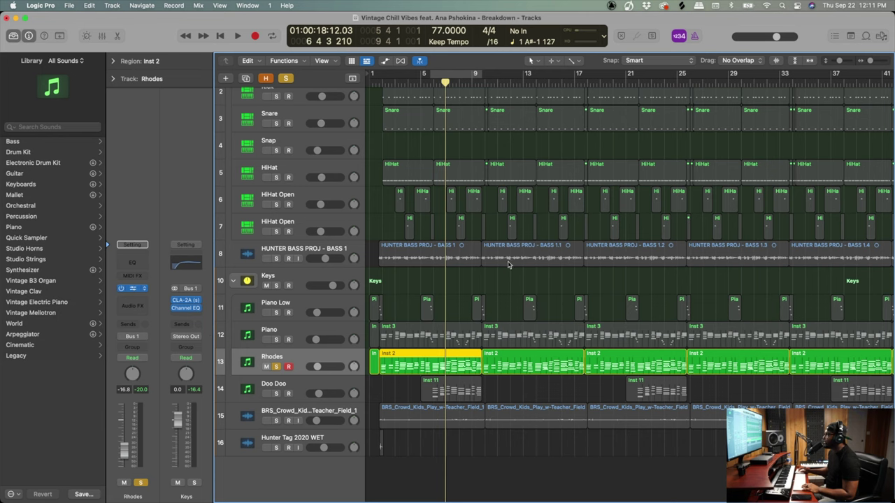
Show the Stereo Out Pro-Q 3 with its low cut and high-mid boost while the mix plays.
{"action": "key", "text": "v"}
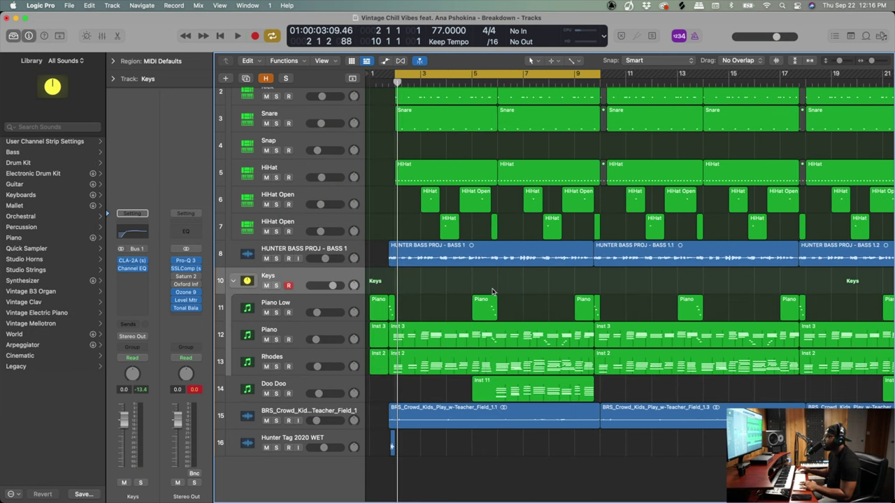
{"action": "key", "text": "v"}
{"action": "key", "text": "space"}
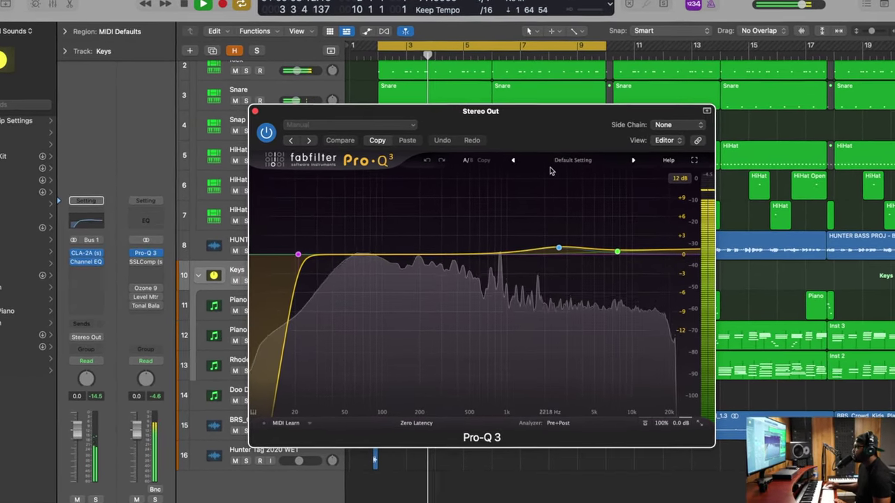
Re-enable the master Pro-Q 3, then add and remove an extra high EQ band.
{"action": "left_click", "coordinate": [236, 112]}
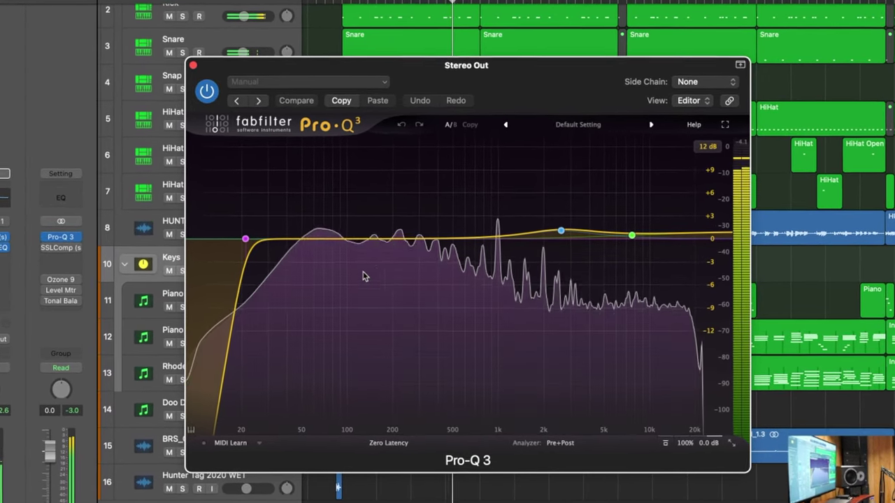
{"action": "mouse_move", "coordinate": [261, 275]}
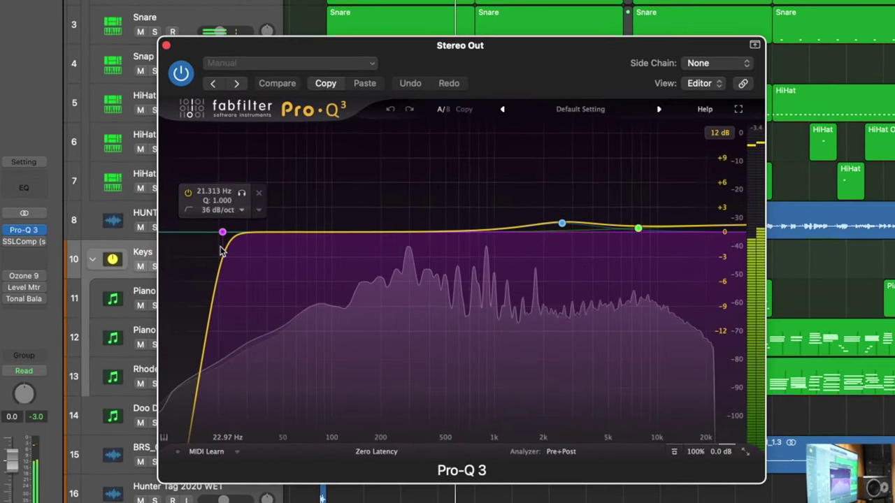
{"action": "left_click", "coordinate": [613, 225]}
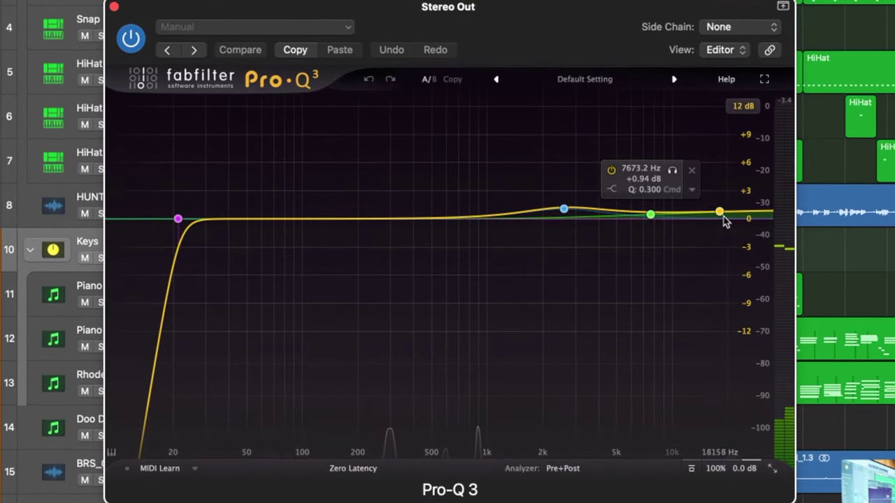
{"action": "double_click", "coordinate": [721, 212]}
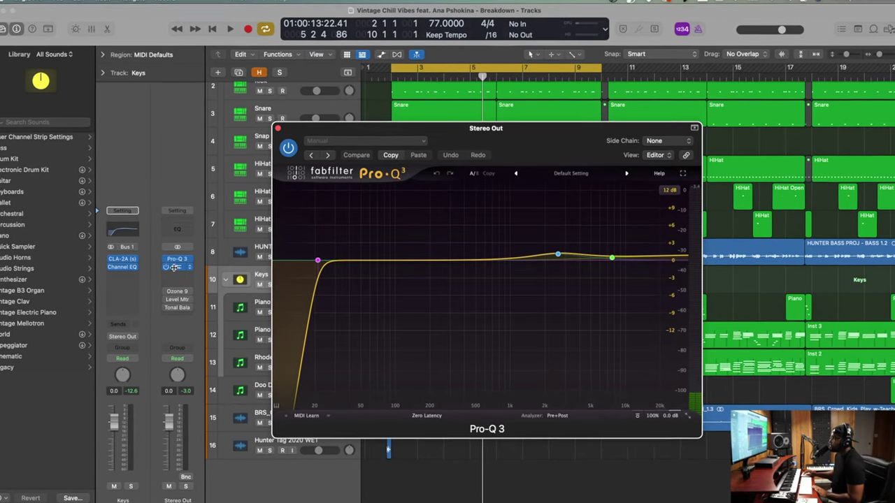
Play the mix through the master SSLComp, then bring up Ozone 9's Maximizer.
{"action": "left_click", "coordinate": [173, 267]}
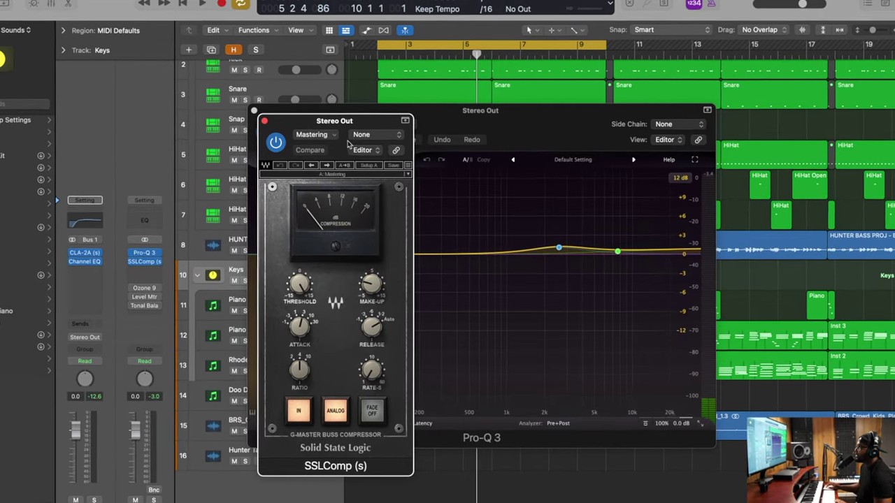
{"action": "key", "text": "space"}
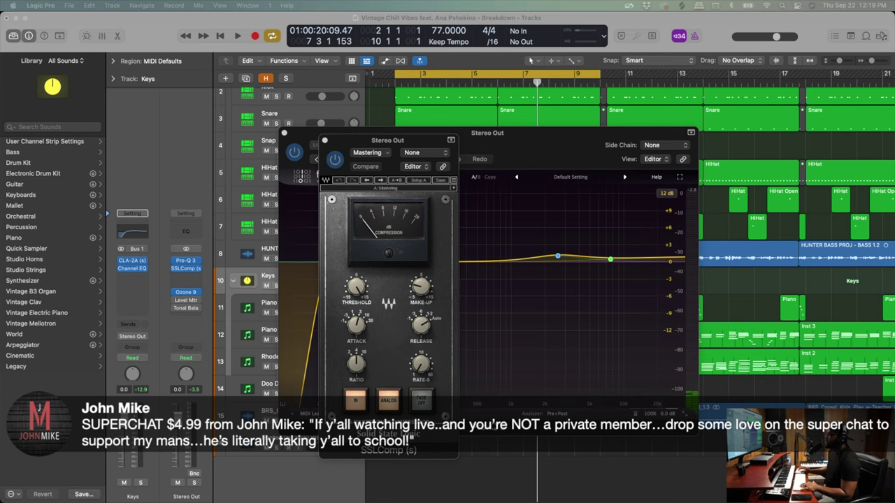
{"action": "left_click", "coordinate": [186, 292]}
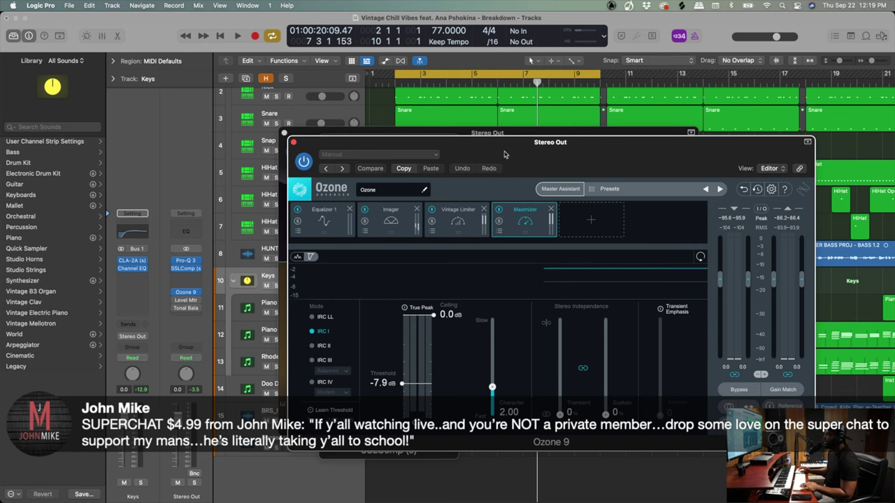
Review Ozone 9's Imager (Band 1 at -100), Vintage Limiter and Maximizer, then play the mix.
{"action": "left_click_drag", "start_coordinate": [505, 154], "coordinate": [355, 130]}
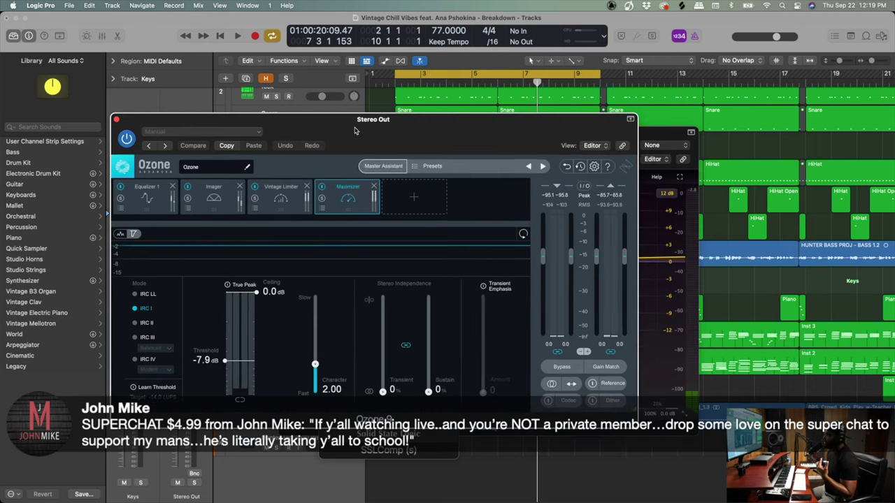
{"action": "left_click", "coordinate": [219, 205]}
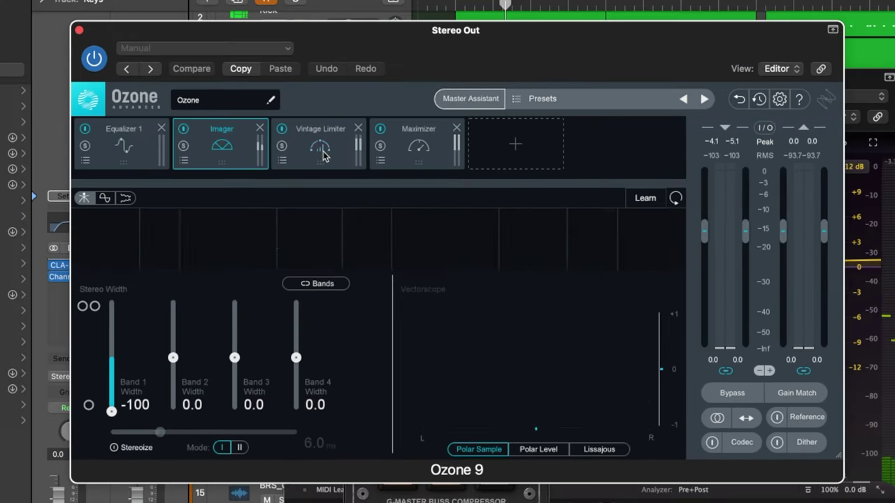
{"action": "left_click", "coordinate": [322, 150]}
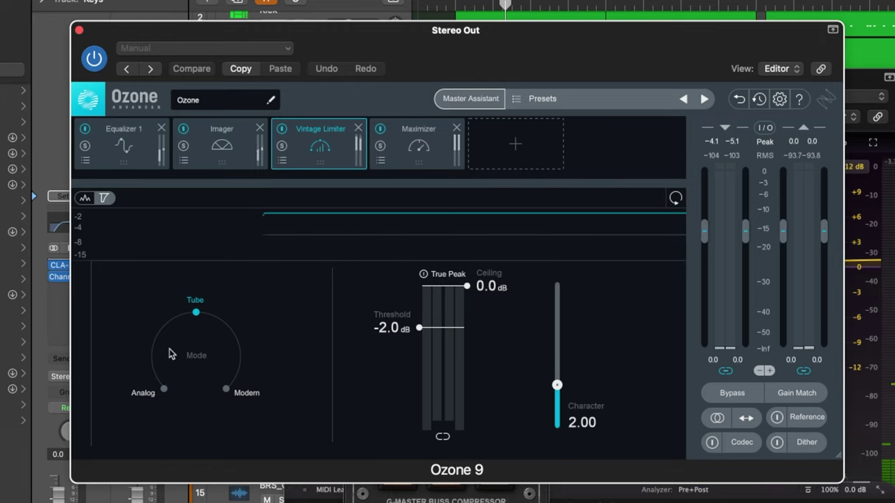
{"action": "left_click", "coordinate": [427, 160]}
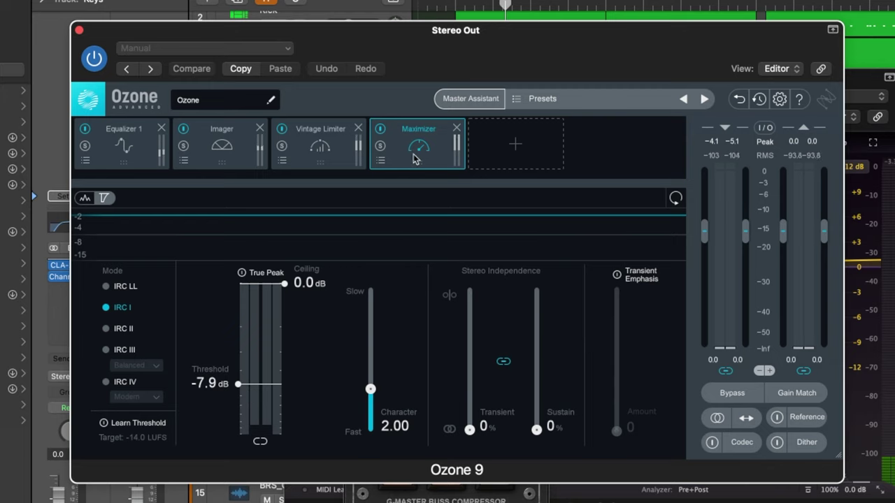
{"action": "key", "text": "space"}
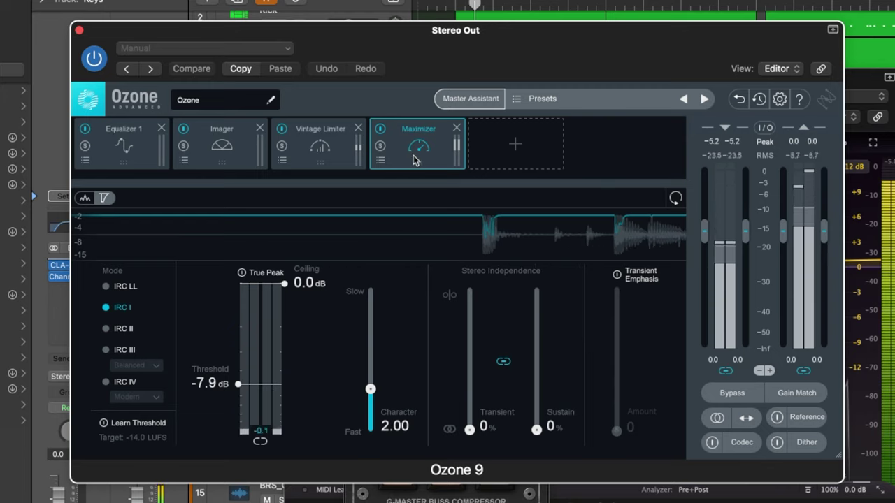